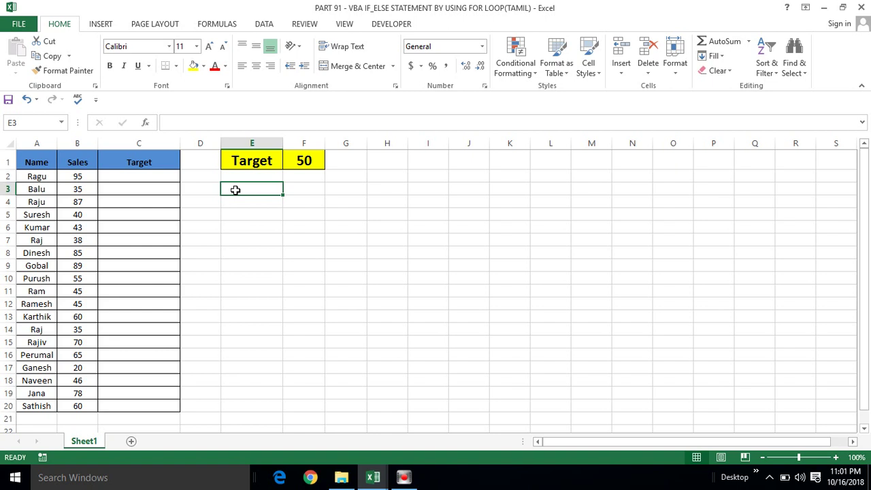
# Step: Point out the empty Target column, its C1 header, and data rows 2 to 20
pyautogui.click(161, 185)
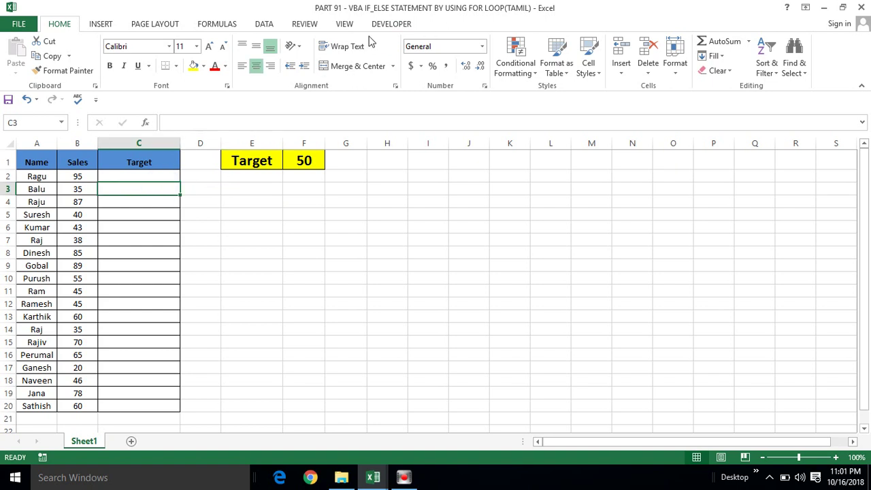
pyautogui.click(143, 185)
pyautogui.click(126, 184)
pyautogui.click(117, 182)
pyautogui.click(121, 181)
pyautogui.click(132, 162)
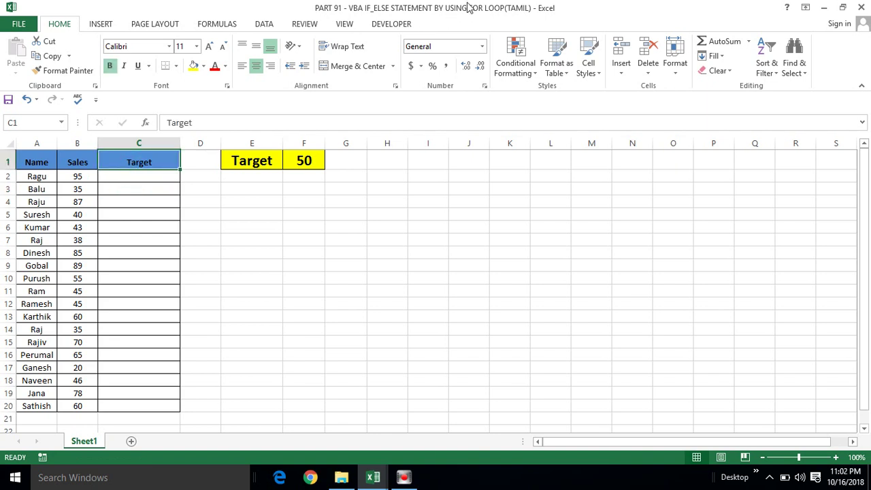
pyautogui.click(83, 189)
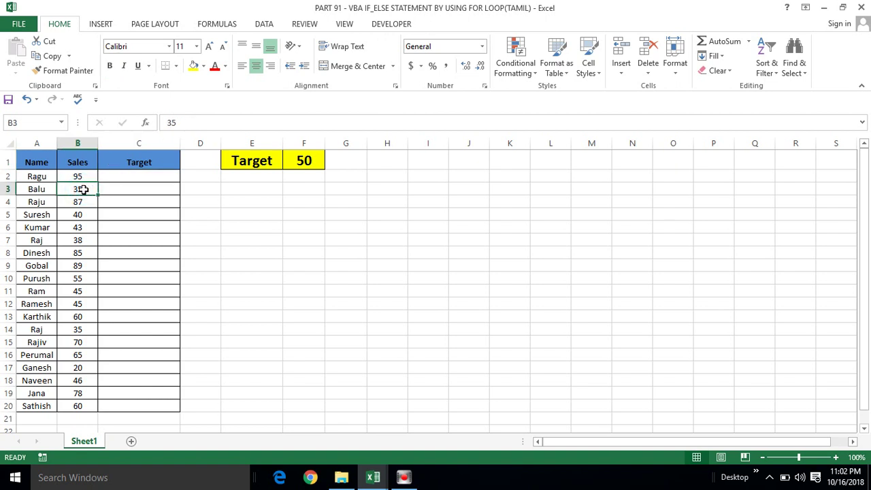
pyautogui.click(7, 176)
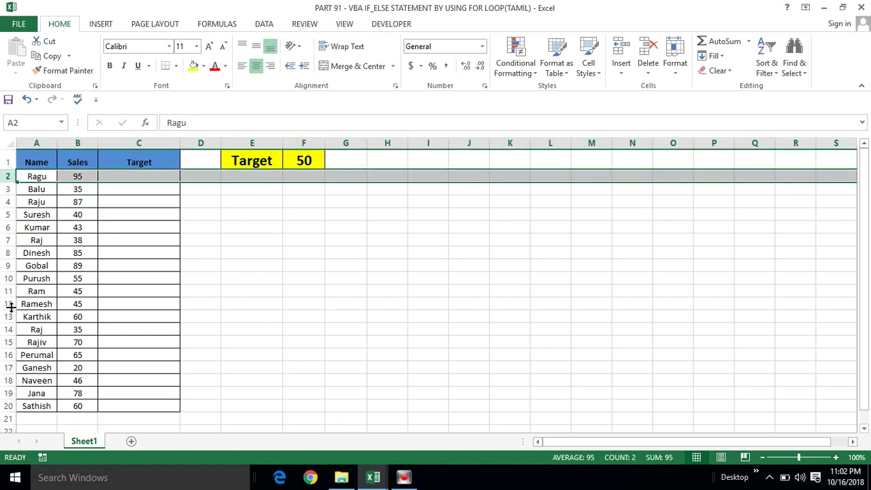
pyautogui.click(9, 406)
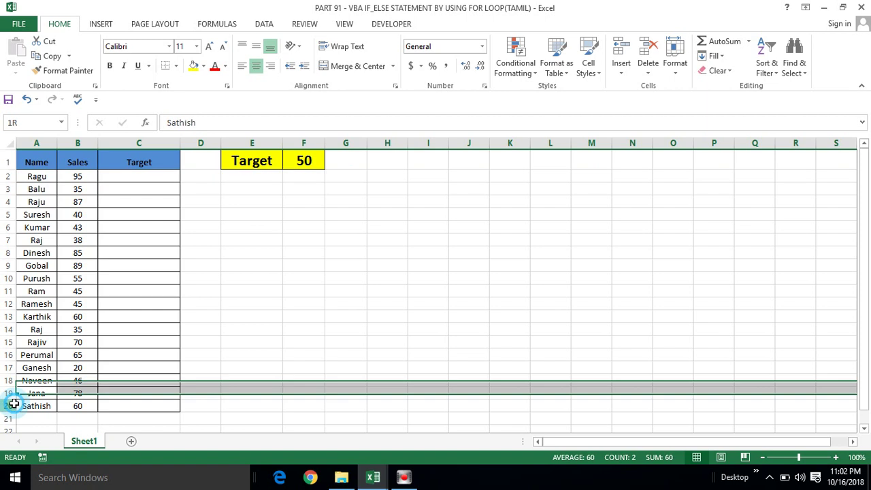
# Step: Highlight Ragu's sales 95 in B2, C2 as the first Target cell, and Sathish in A20
pyautogui.click(114, 176)
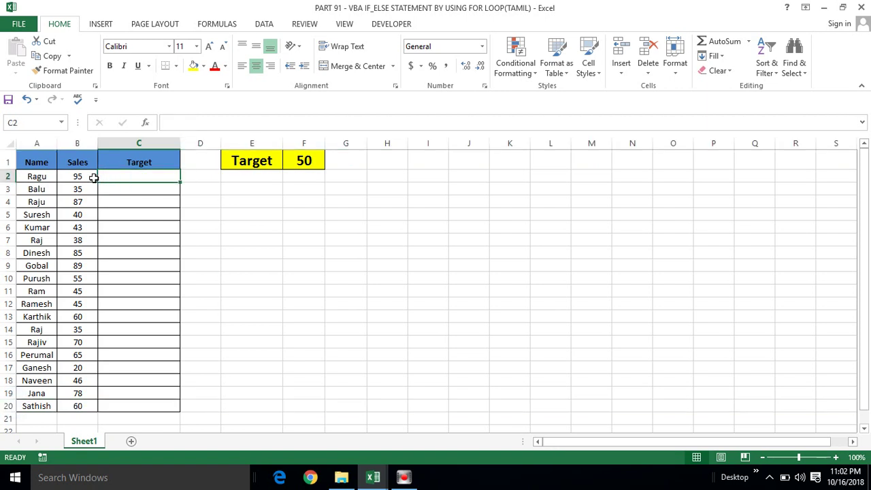
pyautogui.click(93, 177)
pyautogui.click(116, 176)
pyautogui.click(128, 185)
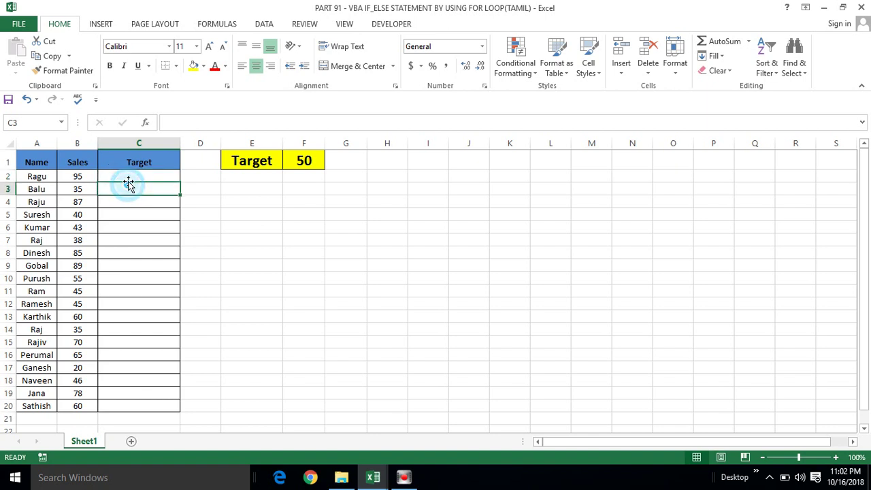
pyautogui.click(59, 186)
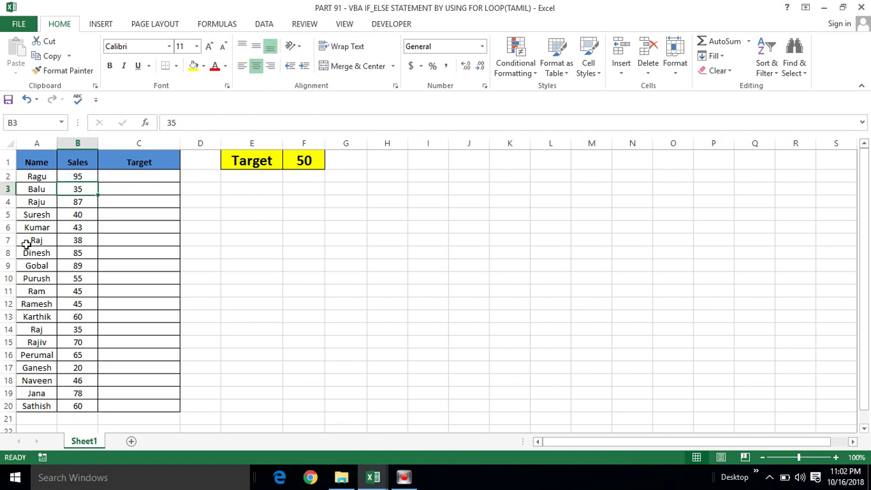
pyautogui.click(32, 407)
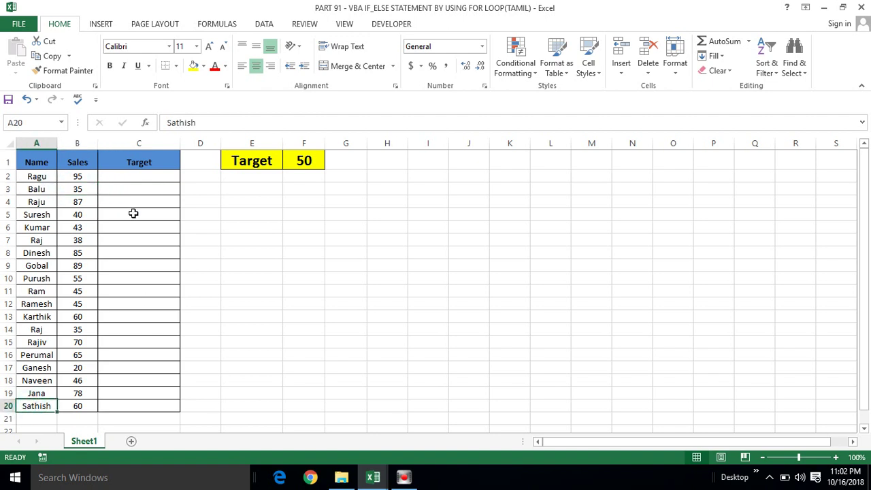
pyautogui.click(117, 176)
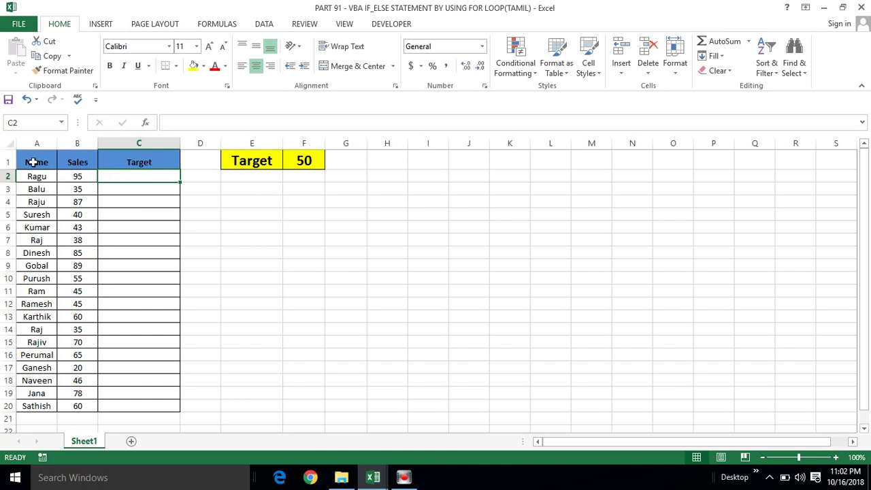
# Step: Highlight the Name and Sales columns and the Target value 50 in E1:F1
pyautogui.click(40, 141)
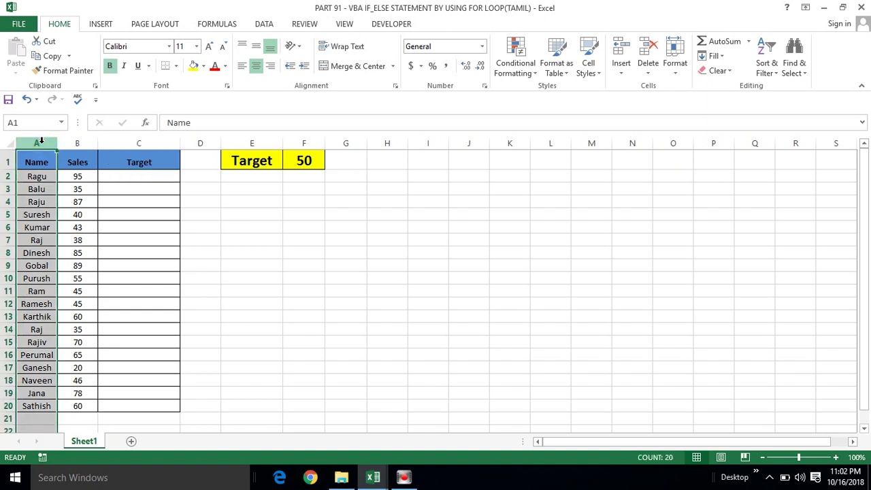
pyautogui.moveTo(40, 141); pyautogui.dragTo(78, 139)
pyautogui.click(78, 141)
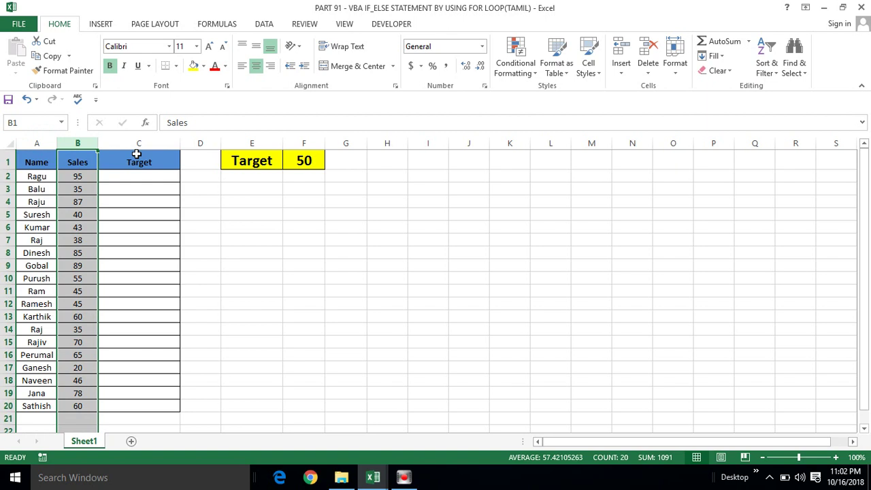
pyautogui.click(300, 160)
pyautogui.moveTo(253, 158); pyautogui.dragTo(303, 158)
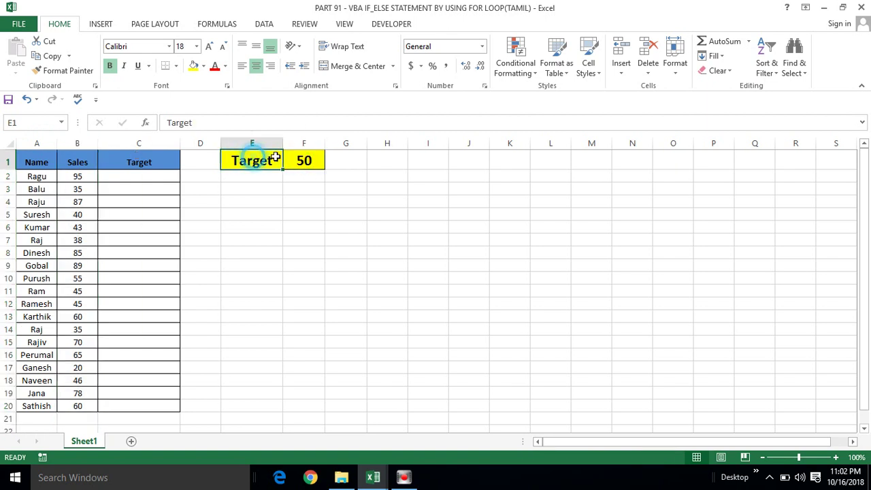
# Step: Revisit Target cells C2 to C4 and the sales value 35 in B3
pyautogui.click(141, 177)
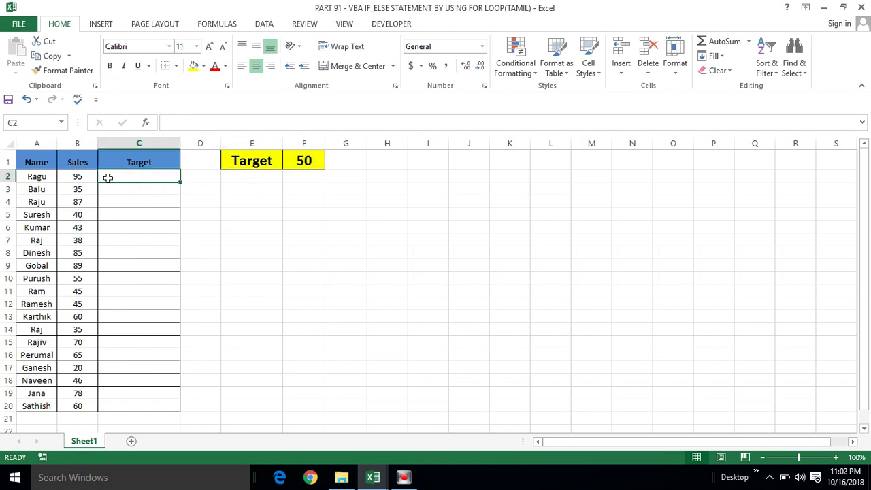
pyautogui.click(109, 197)
pyautogui.click(120, 182)
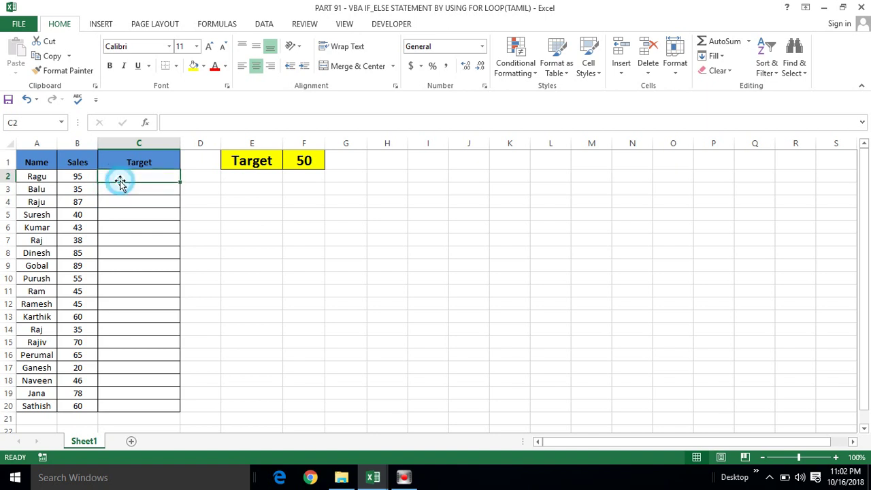
pyautogui.click(78, 190)
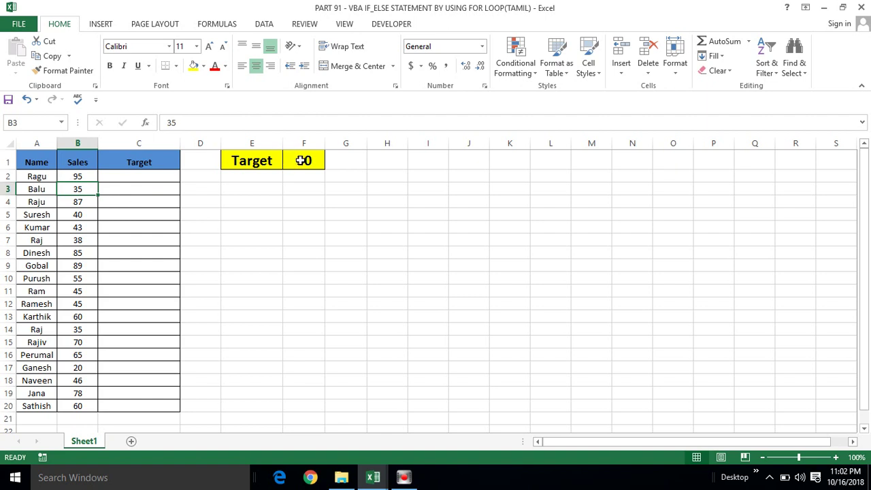
pyautogui.click(130, 176)
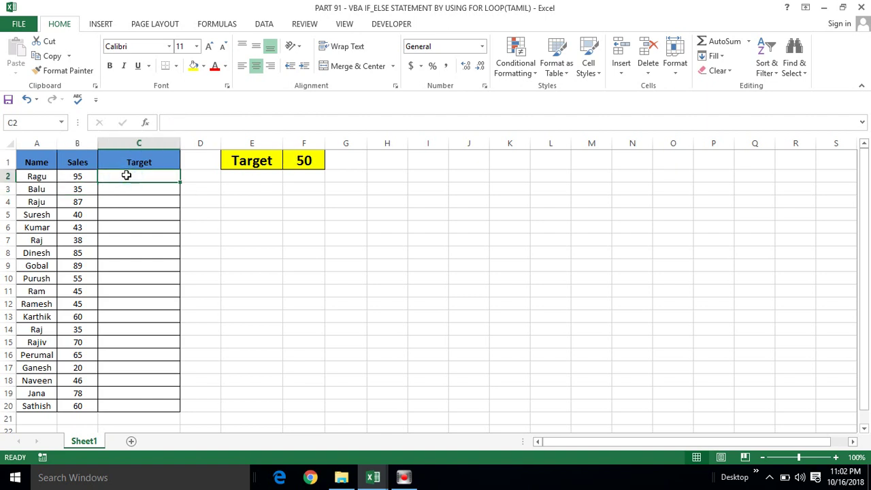
pyautogui.click(129, 190)
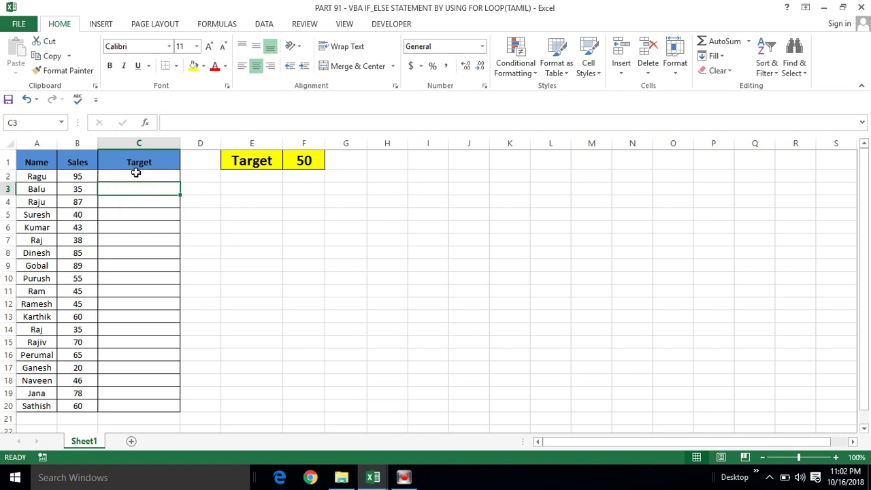
pyautogui.click(136, 174)
pyautogui.click(194, 228)
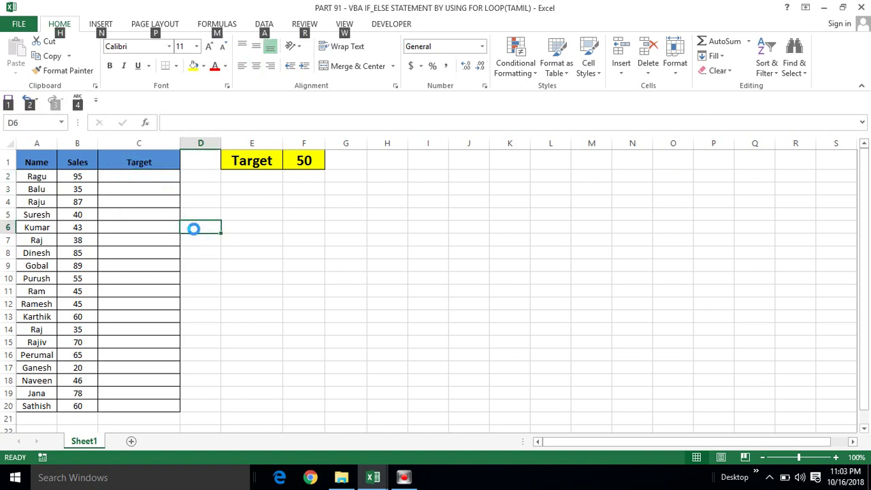
# Step: Bring up the VBA editor with the macro code, maximised to full screen
pyautogui.hotkey('alt', 'F11')
pyautogui.click(620, 28)
pyautogui.click(632, 16)
pyautogui.doubleClick(643, 15)
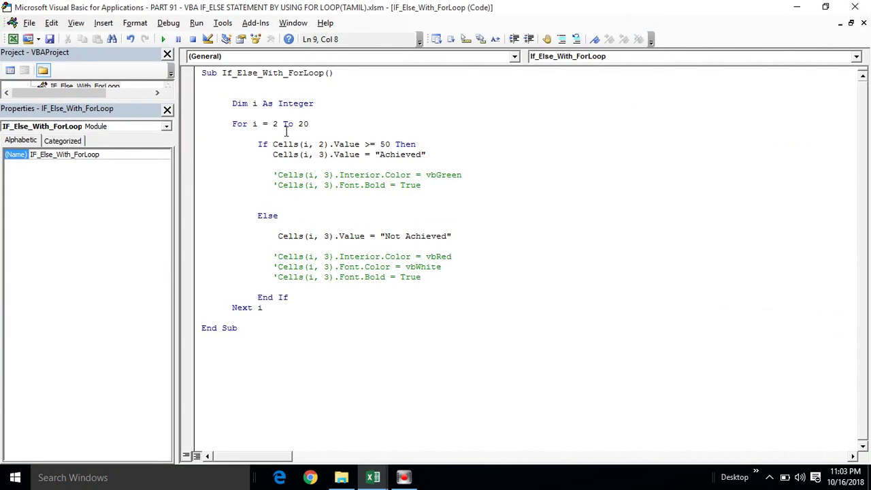
# Step: Walk through the If_Else_With_ForLoop name, Integer variable i and For i = 2 To 20 line, then return to Excel
pyautogui.moveTo(111, 154); pyautogui.dragTo(30, 154)
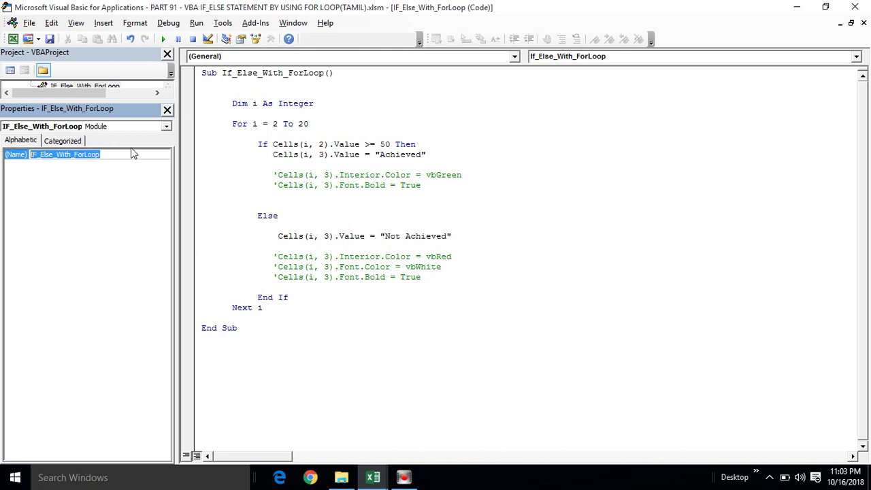
pyautogui.click(286, 93)
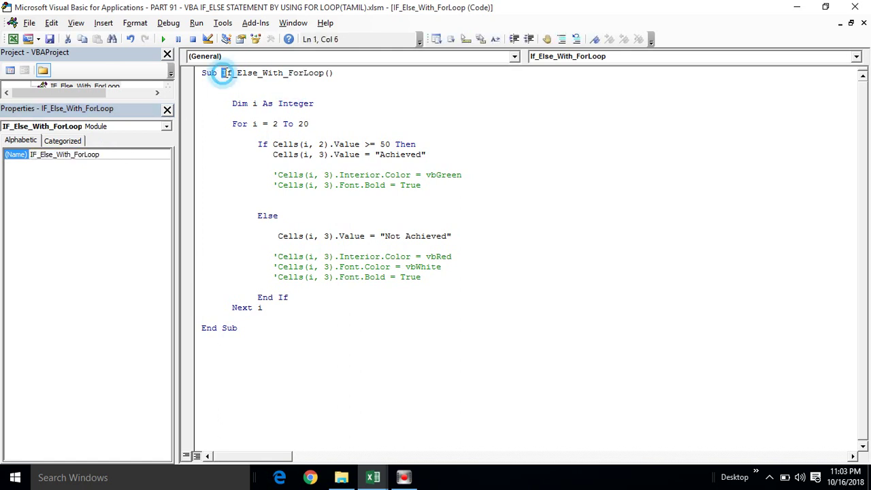
pyautogui.moveTo(222, 73); pyautogui.dragTo(328, 73)
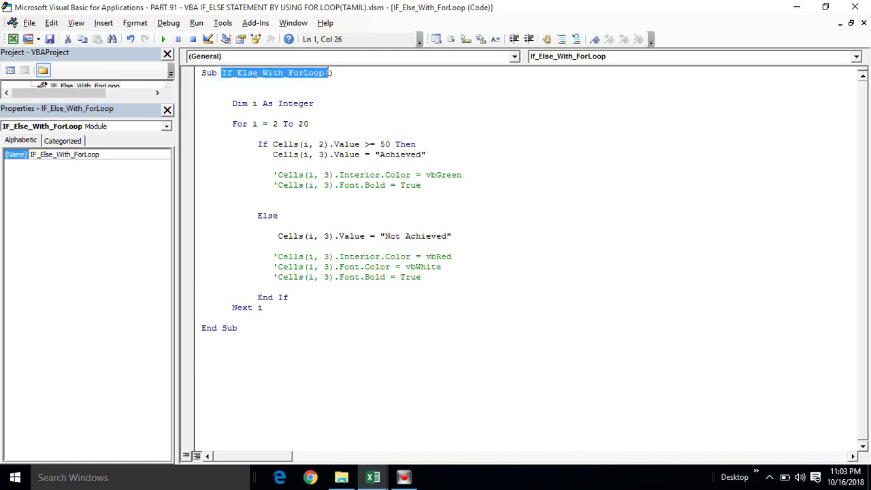
pyautogui.click(300, 111)
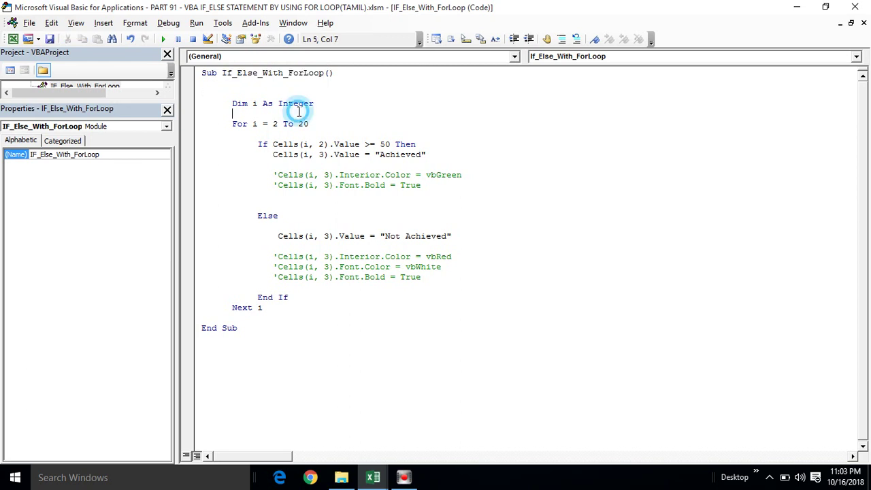
pyautogui.doubleClick(256, 104)
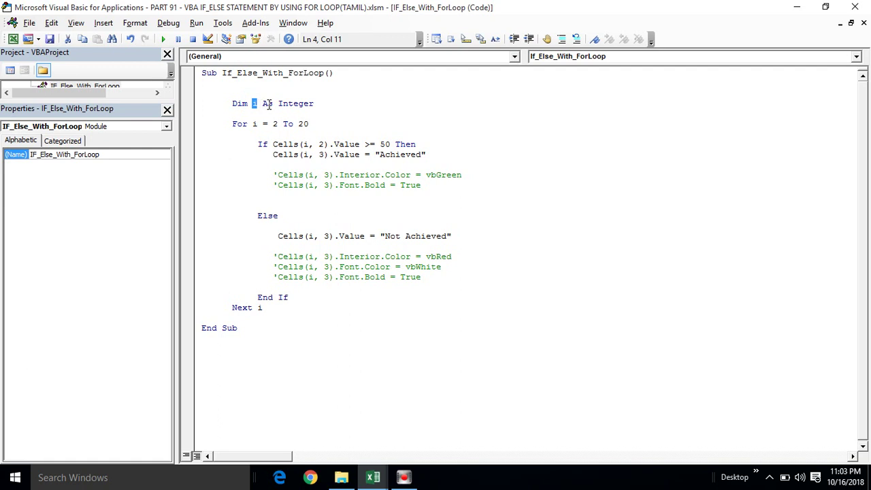
pyautogui.moveTo(316, 103); pyautogui.dragTo(280, 100)
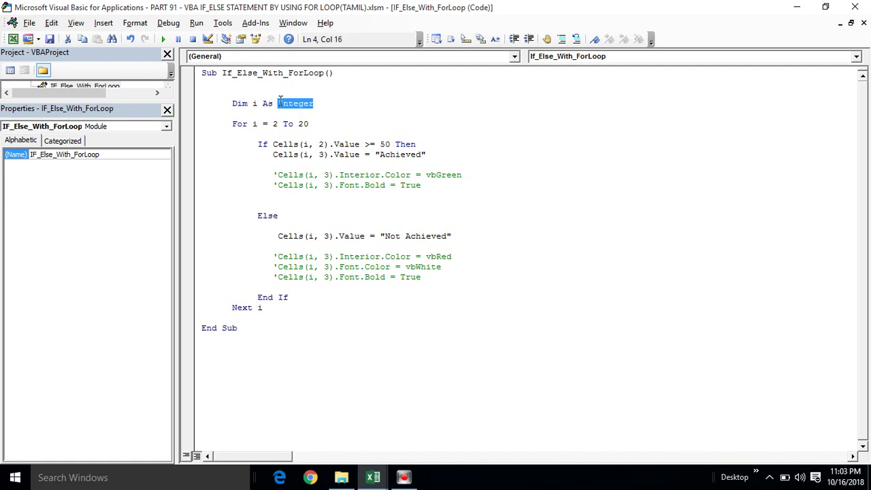
pyautogui.click(233, 125)
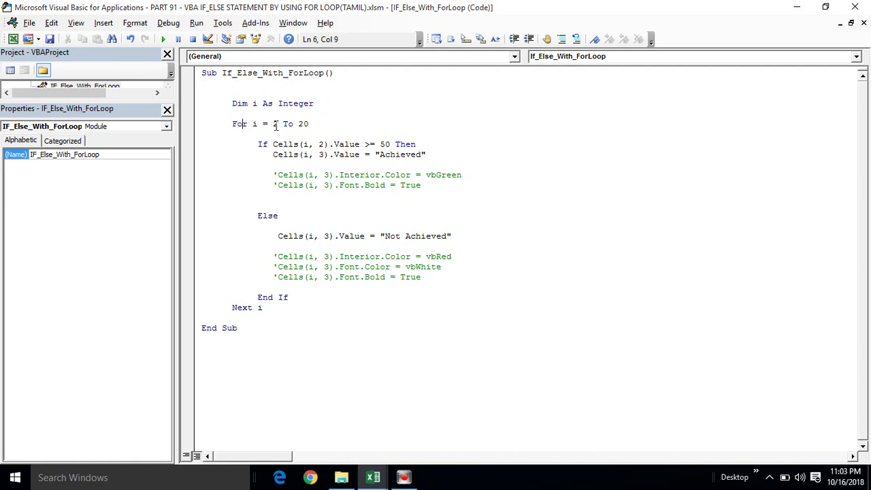
pyautogui.click(330, 126)
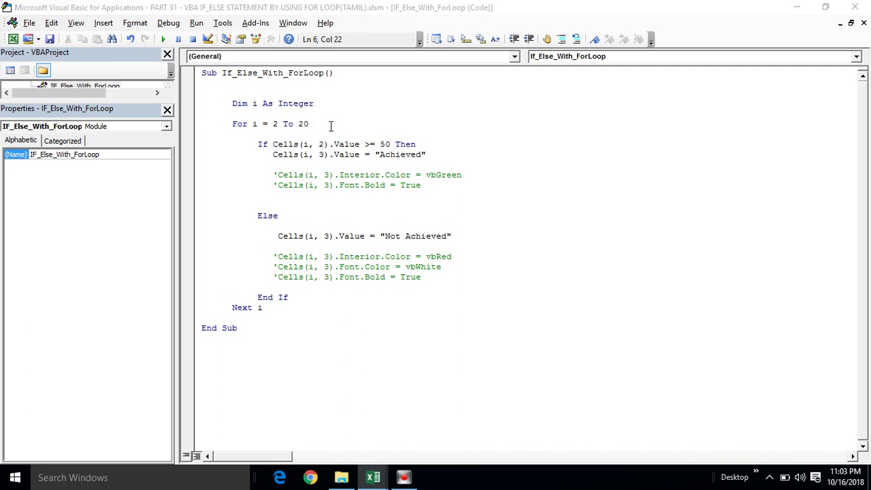
pyautogui.hotkey('alt', 'F11')
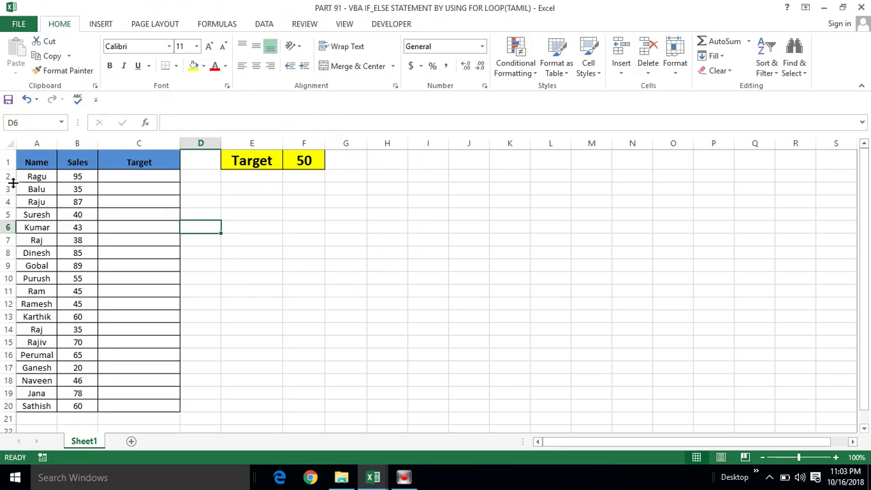
# Step: Highlight rows 2 and 20 as the data range, then return to the macro code
pyautogui.click(8, 176)
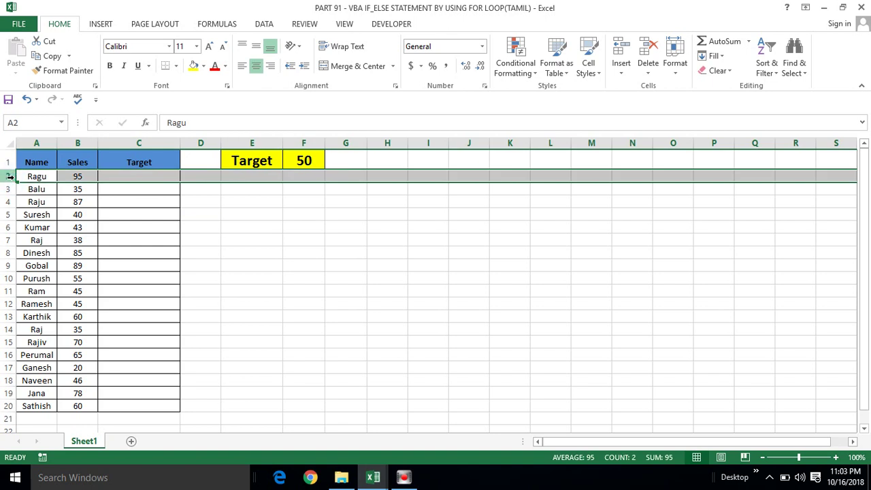
pyautogui.click(5, 405)
pyautogui.hotkey('alt', 'F11')
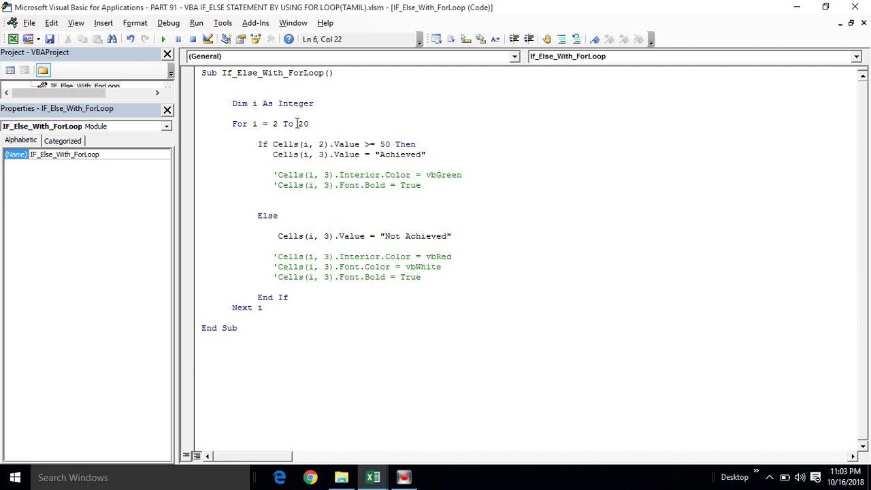
pyautogui.click(258, 145)
# Step: Restore the editor to a smaller window and mark column number 2 in the Cells argument
pyautogui.doubleClick(555, 12)
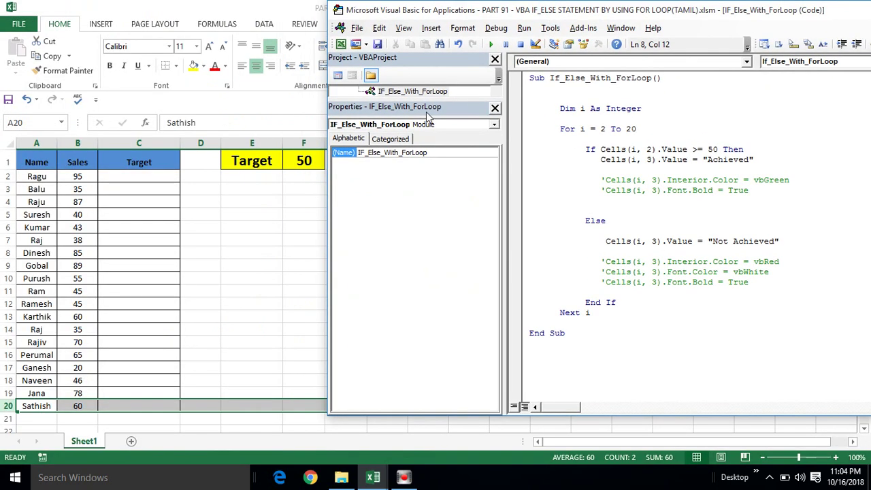
pyautogui.moveTo(503, 13); pyautogui.dragTo(505, 16)
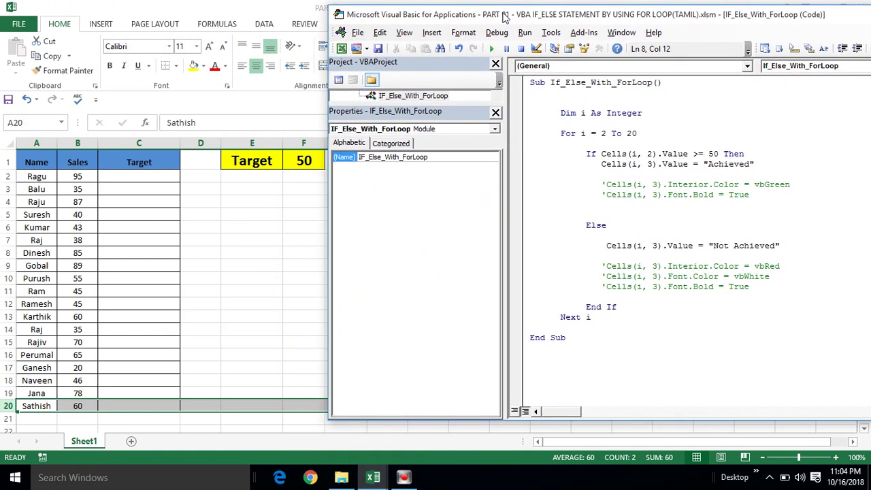
pyautogui.click(626, 164)
pyautogui.moveTo(652, 154); pyautogui.dragTo(631, 154)
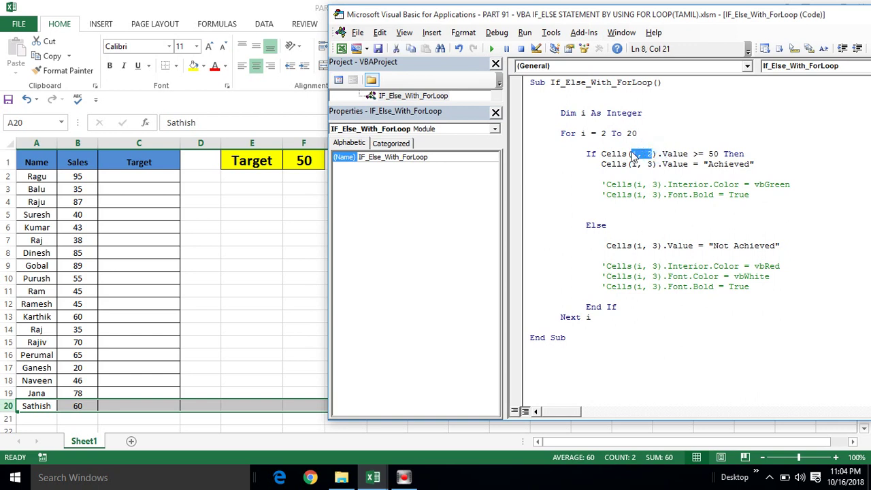
pyautogui.click(638, 155)
pyautogui.doubleClick(649, 154)
# Step: Select Sales column B on the worksheet, then return to the macro code
pyautogui.click(5, 176)
pyautogui.click(28, 176)
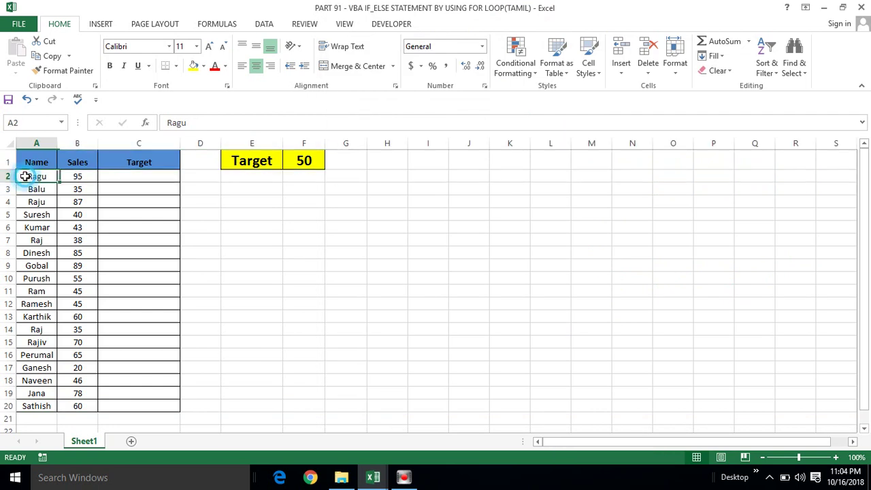
pyautogui.click(77, 139)
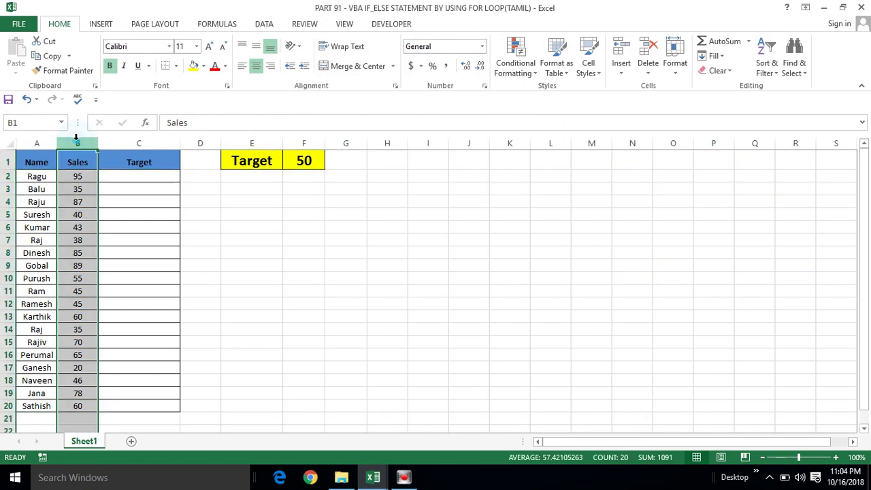
pyautogui.hotkey('alt', 'F11')
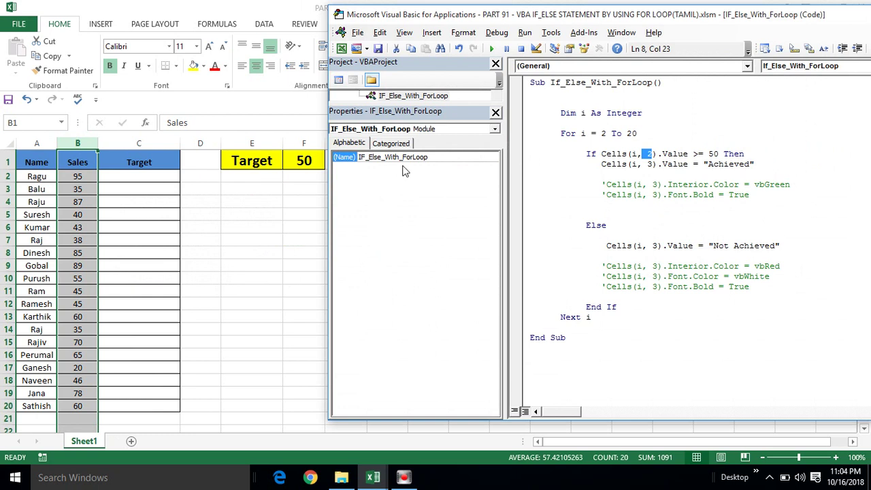
pyautogui.click(665, 155)
pyautogui.click(697, 155)
pyautogui.doubleClick(733, 154)
pyautogui.moveTo(601, 164); pyautogui.dragTo(756, 164)
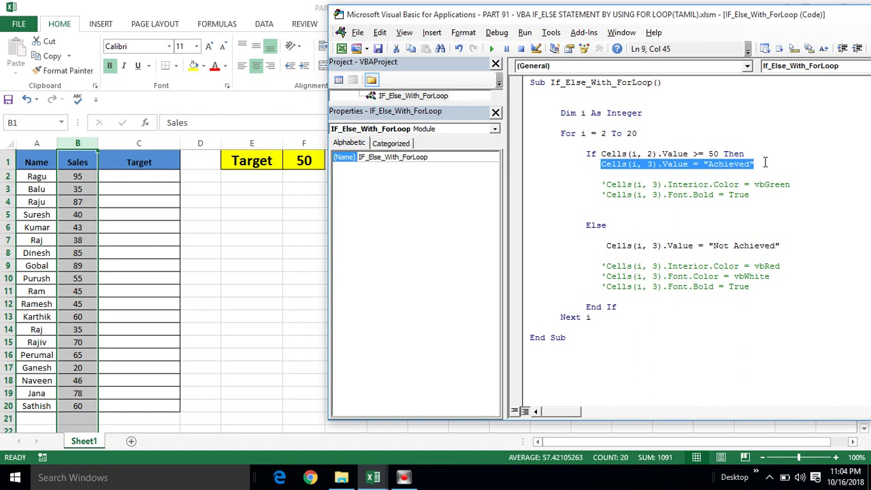
pyautogui.click(655, 166)
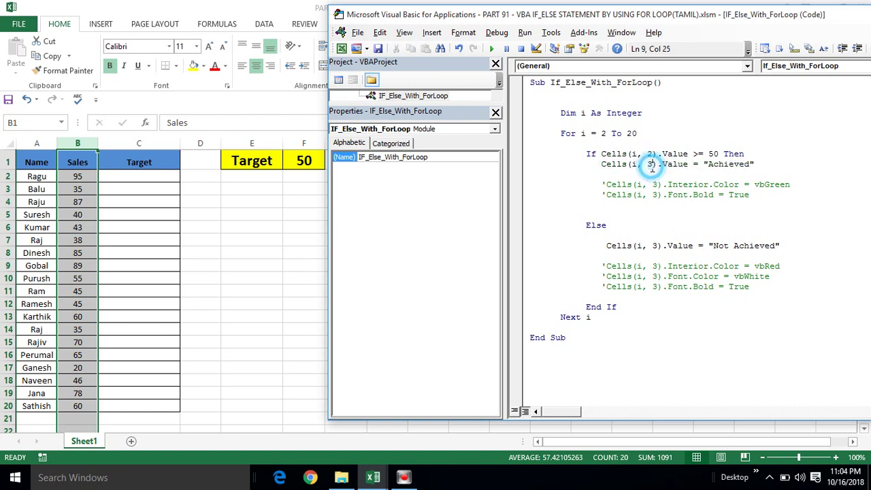
pyautogui.click(664, 165)
pyautogui.click(697, 166)
pyautogui.click(739, 164)
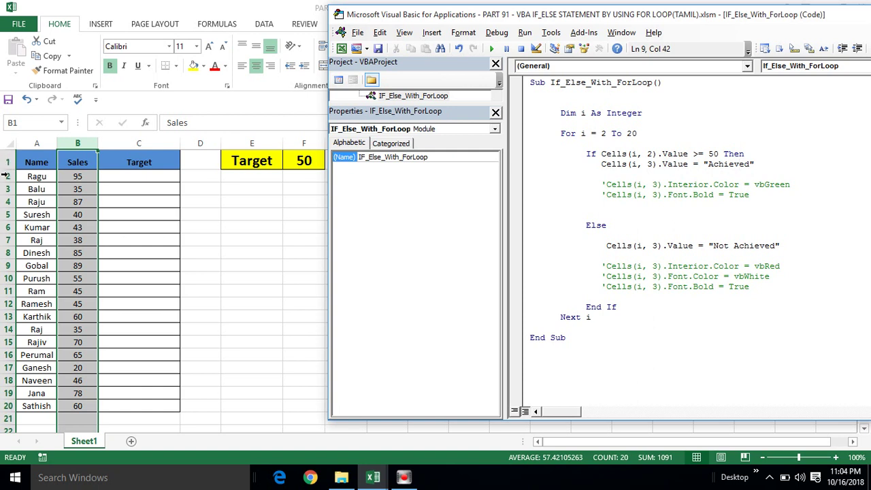
pyautogui.click(136, 143)
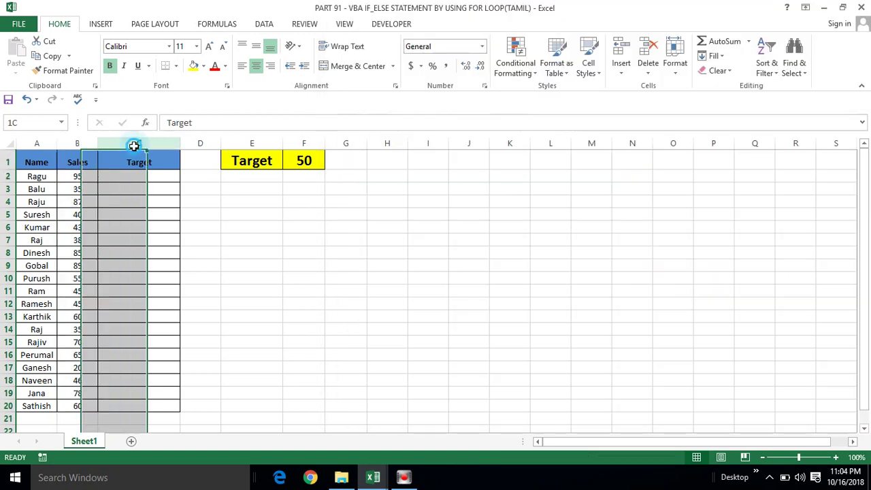
pyautogui.click(132, 177)
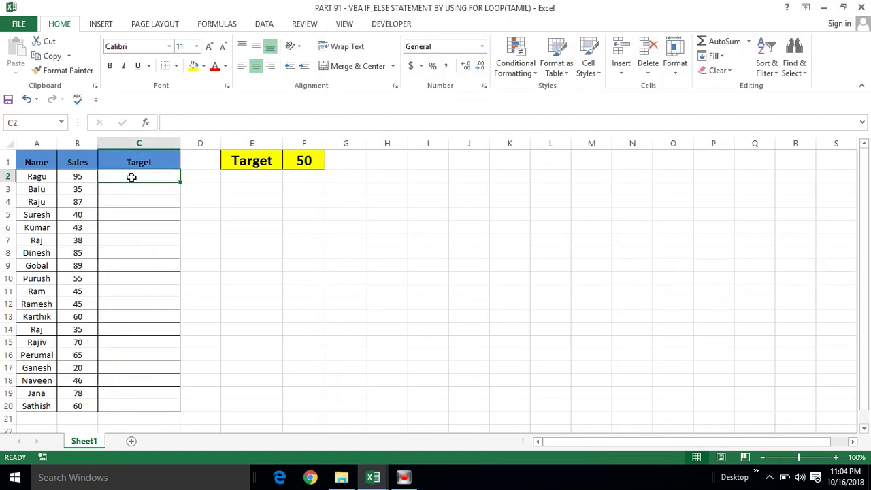
pyautogui.hotkey('alt', 'F11')
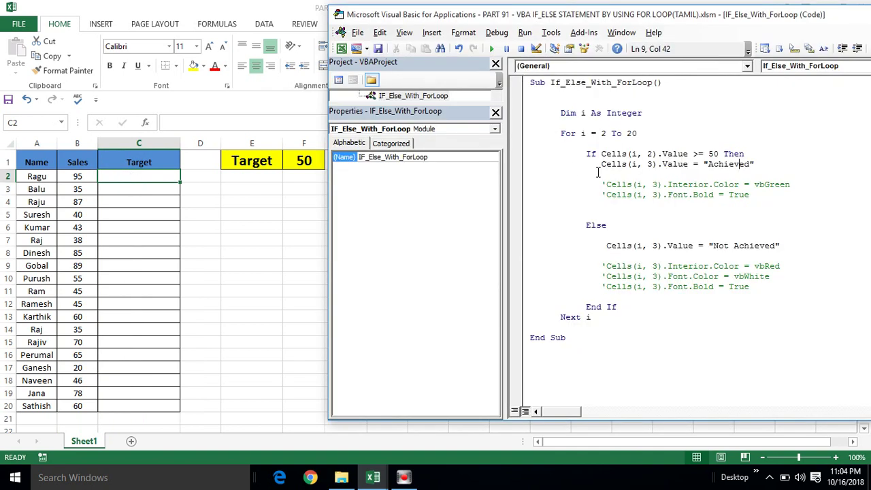
# Step: Highlight the Achieved value, the Else keyword and the Not Achieved assignment line
pyautogui.click(664, 162)
pyautogui.click(719, 163)
pyautogui.doubleClick(596, 226)
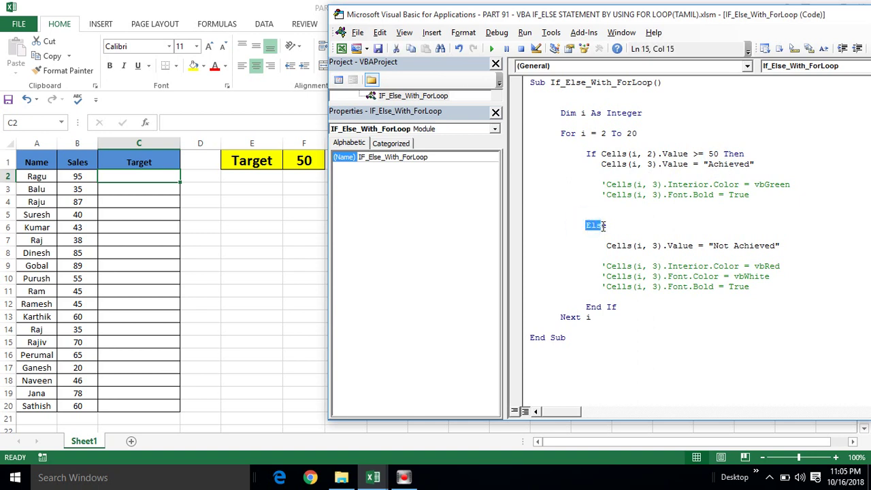
pyautogui.moveTo(606, 245); pyautogui.dragTo(789, 245)
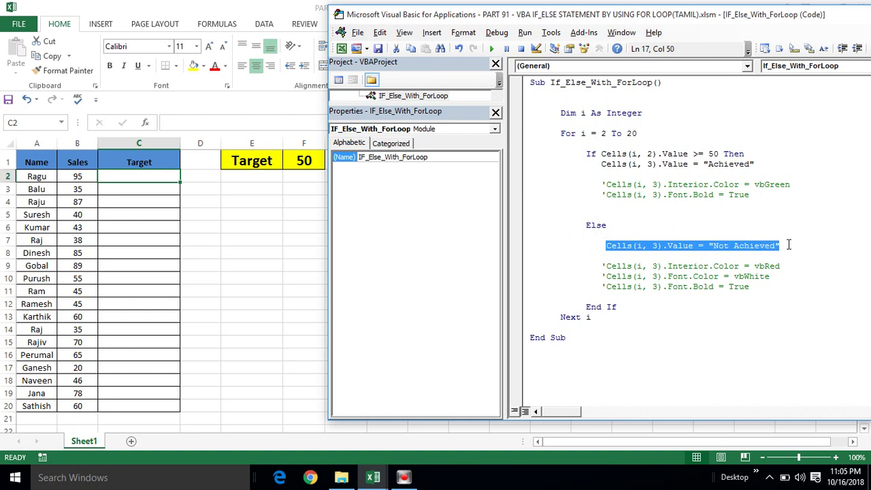
pyautogui.click(750, 248)
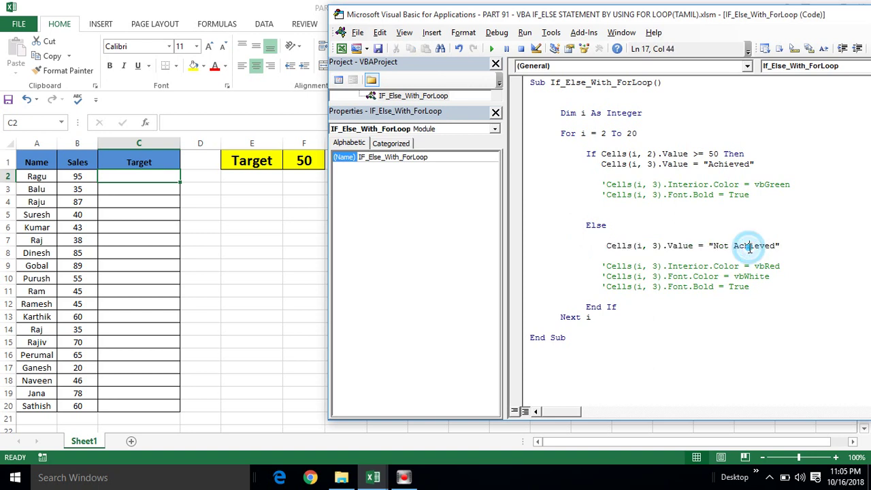
pyautogui.moveTo(607, 245); pyautogui.dragTo(736, 255)
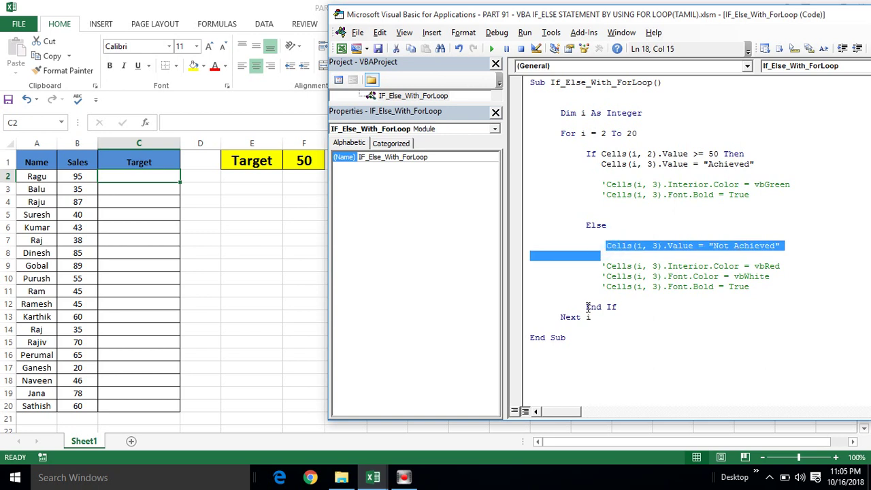
# Step: Highlight the End If and Next i lines, then place the caret in the Sub line
pyautogui.moveTo(587, 307); pyautogui.dragTo(619, 306)
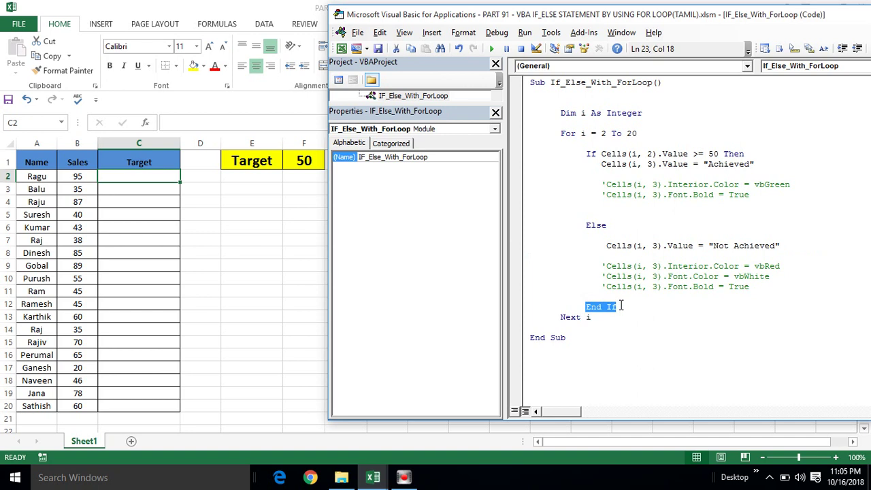
pyautogui.moveTo(561, 318); pyautogui.dragTo(590, 318)
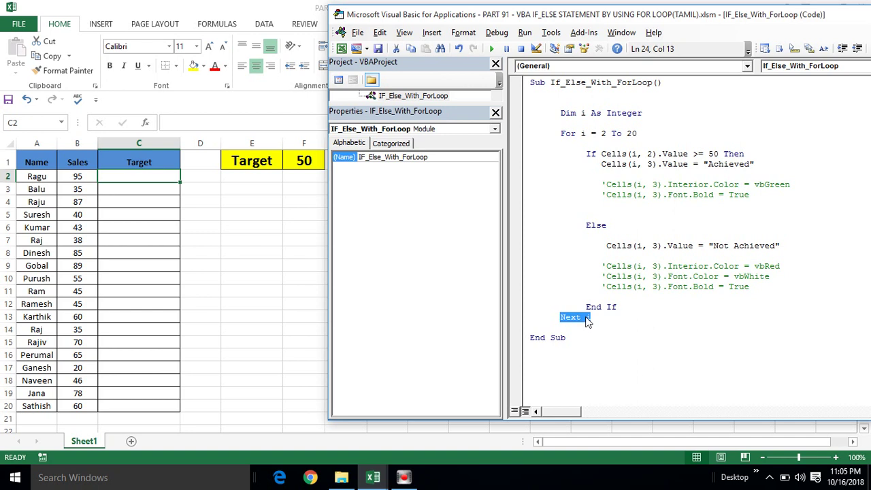
pyautogui.click(589, 318)
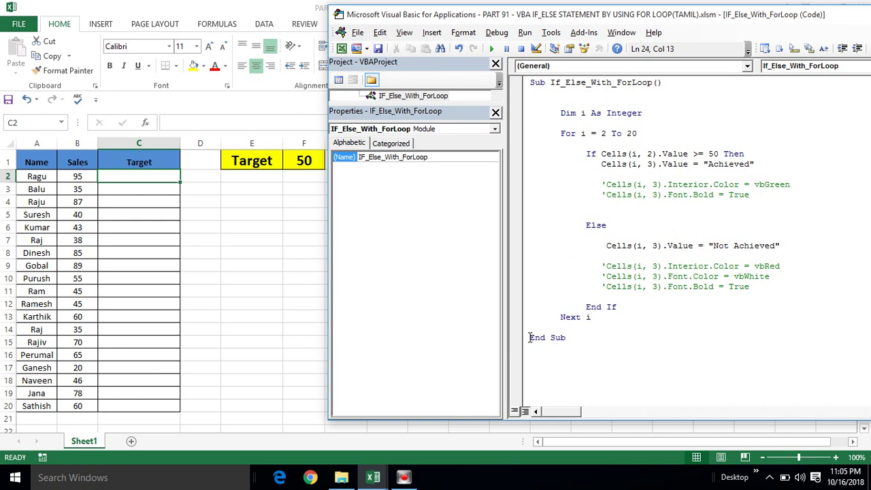
pyautogui.click(570, 316)
pyautogui.click(608, 231)
pyautogui.click(591, 82)
# Step: Step with F8 so C2 gets Achieved, then through the Else branch writing Not Achieved to C3
pyautogui.press('F8')
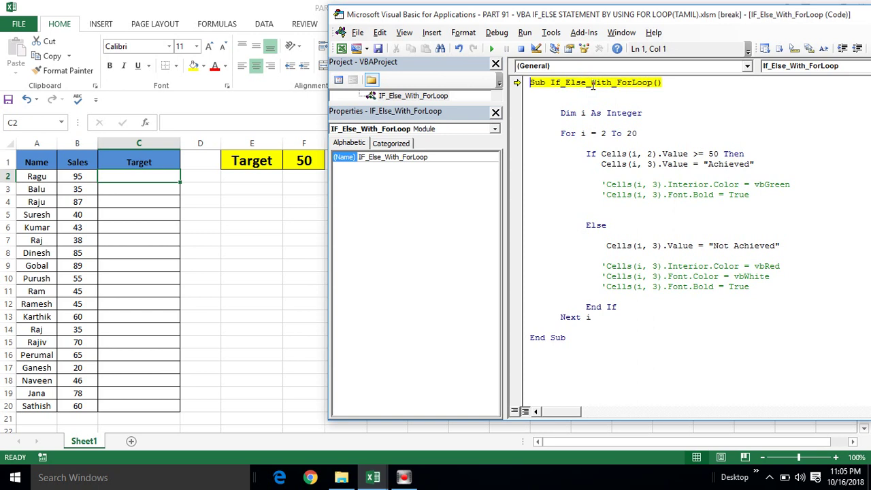
pyautogui.press('F8')
pyautogui.press('F8')
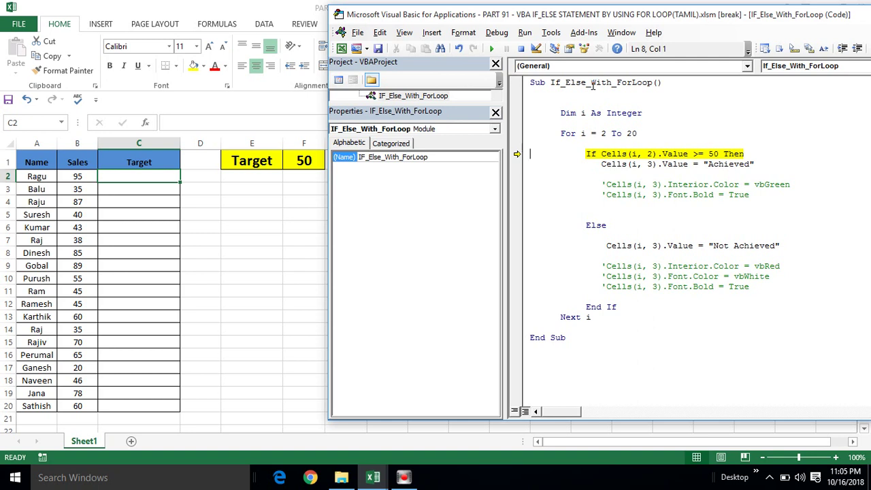
pyautogui.press('F8')
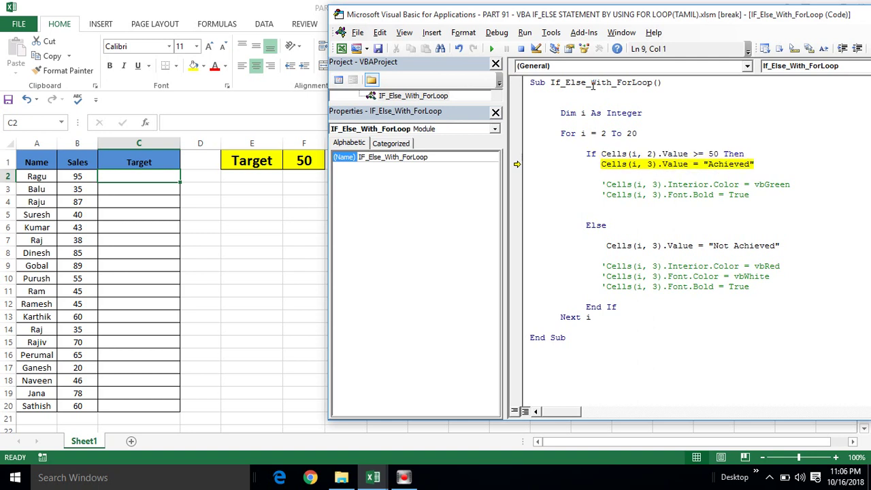
pyautogui.press('F8')
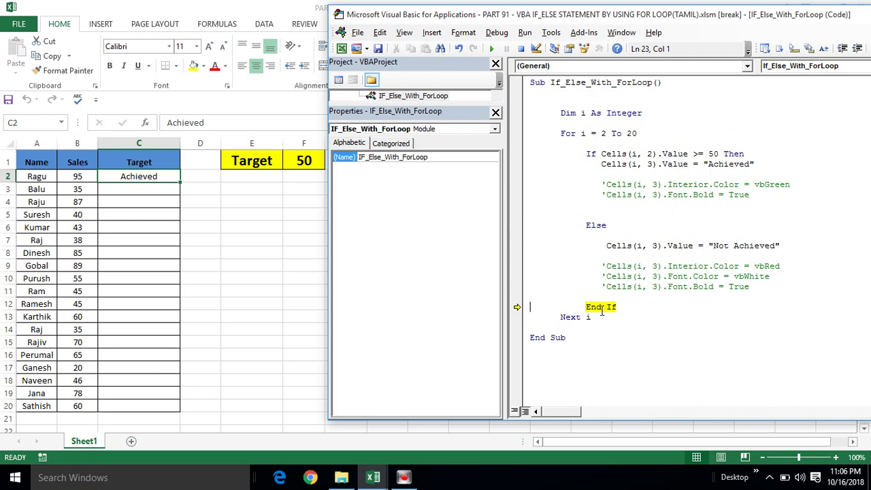
pyautogui.press('F8')
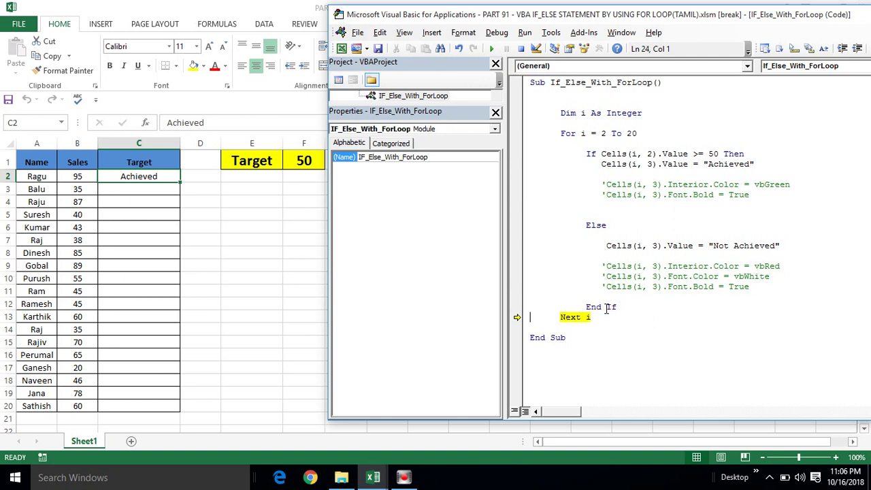
pyautogui.press('F8')
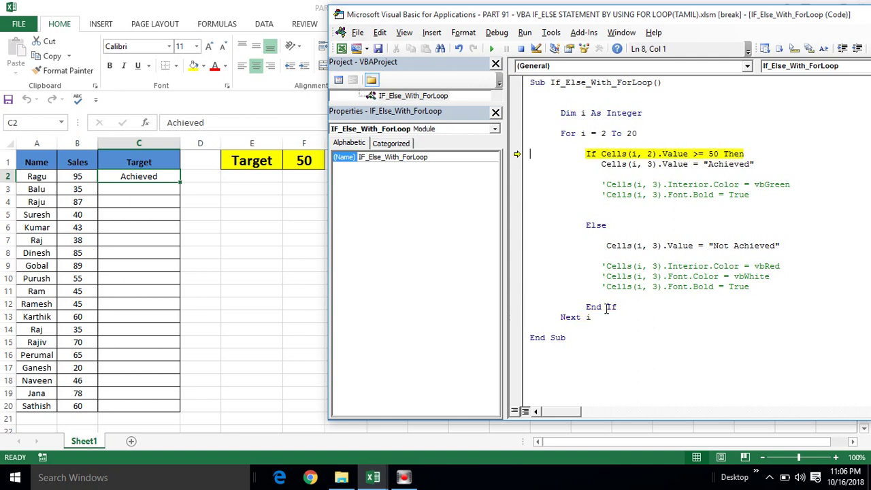
pyautogui.press('F8')
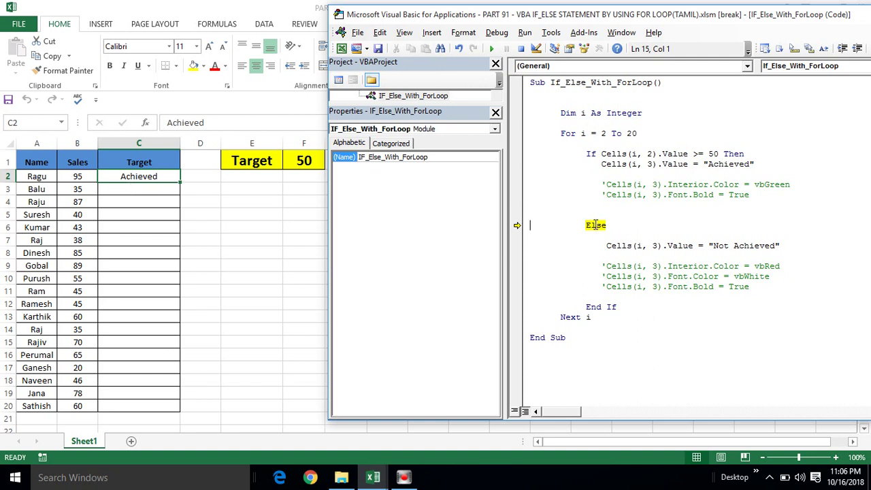
pyautogui.press('F8')
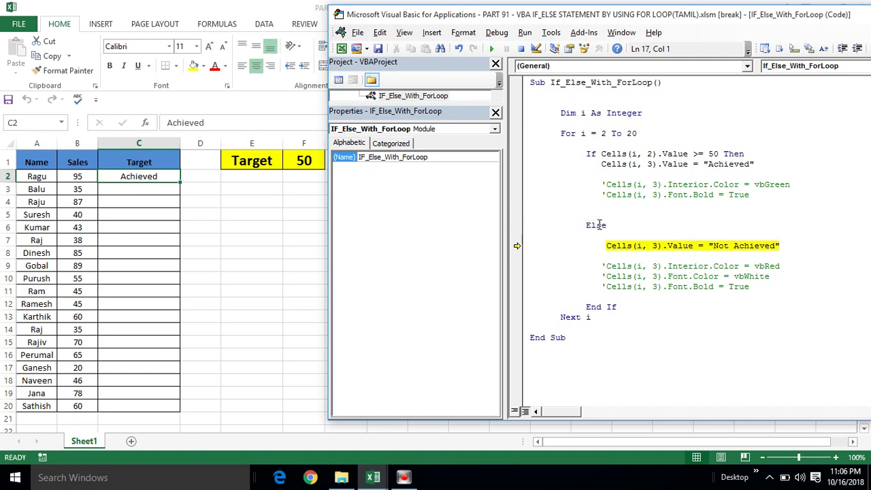
pyautogui.press('F8')
pyautogui.press('F8')
pyautogui.press('F8')
pyautogui.press('F8')
pyautogui.press('F8')
pyautogui.press('F8')
pyautogui.press('F8')
pyautogui.press('F8')
pyautogui.press('F8')
pyautogui.press('F8')
pyautogui.press('F8')
pyautogui.press('F8')
pyautogui.press('F8')
pyautogui.press('F8')
pyautogui.press('F8')
pyautogui.press('F8')
pyautogui.press('F8')
pyautogui.press('F8')
pyautogui.press('F8')
pyautogui.press('F8')
pyautogui.press('F8')
pyautogui.press('F8')
pyautogui.press('F8')
pyautogui.press('F8')
pyautogui.press('F8')
pyautogui.press('F8')
pyautogui.press('F8')
pyautogui.press('F8')
pyautogui.press('F8')
pyautogui.press('F8')
pyautogui.press('F8')
pyautogui.press('F8')
pyautogui.press('F8')
pyautogui.press('F8')
pyautogui.press('F8')
pyautogui.press('F8')
pyautogui.press('F8')
pyautogui.press('F8')
pyautogui.press('F8')
pyautogui.press('F8')
pyautogui.press('F8')
pyautogui.press('F8')
pyautogui.press('F8')
pyautogui.press('F8')
pyautogui.press('F8')
pyautogui.press('F8')
pyautogui.press('F8')
pyautogui.press('F8')
pyautogui.press('F8')
pyautogui.press('F8')
pyautogui.press('F8')
pyautogui.press('F8')
pyautogui.press('F8')
pyautogui.press('F8')
pyautogui.press('F8')
pyautogui.press('F8')
pyautogui.press('F8')
pyautogui.press('F8')
pyautogui.press('F8')
pyautogui.press('F8')
pyautogui.press('F8')
pyautogui.press('F8')
pyautogui.press('F8')
pyautogui.press('F8')
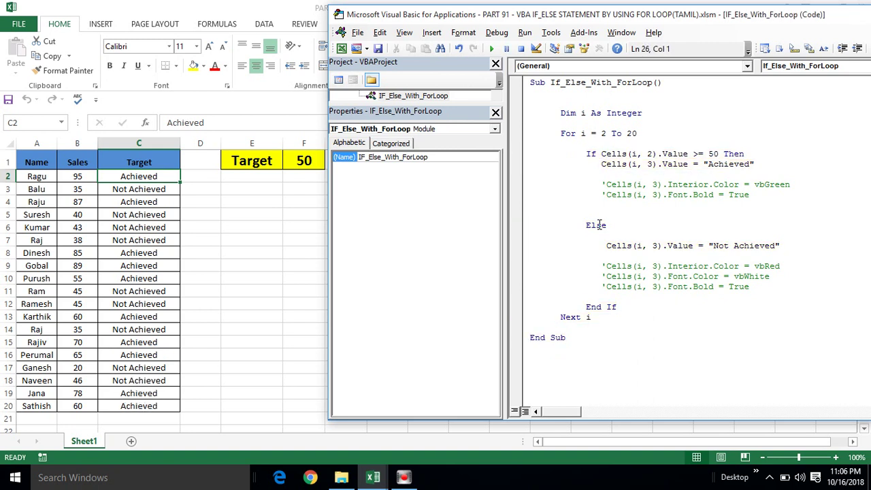
pyautogui.click(586, 276)
pyautogui.click(587, 234)
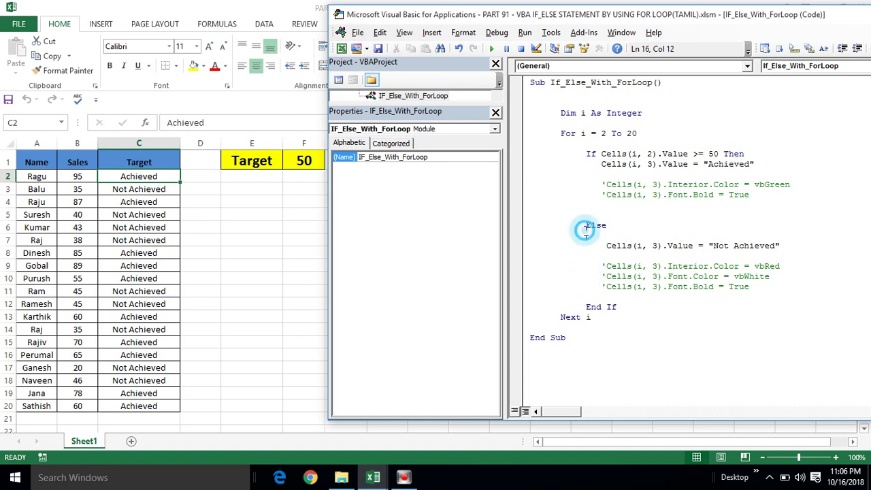
pyautogui.click(134, 193)
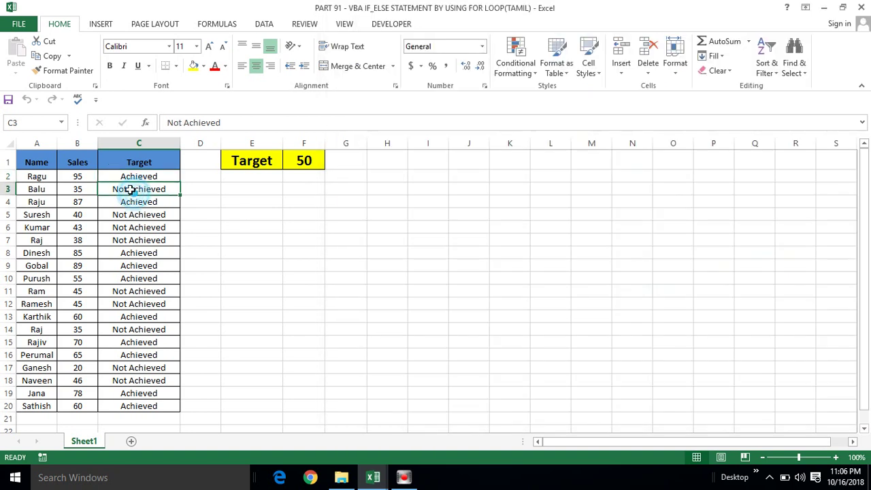
pyautogui.moveTo(139, 175); pyautogui.dragTo(135, 406)
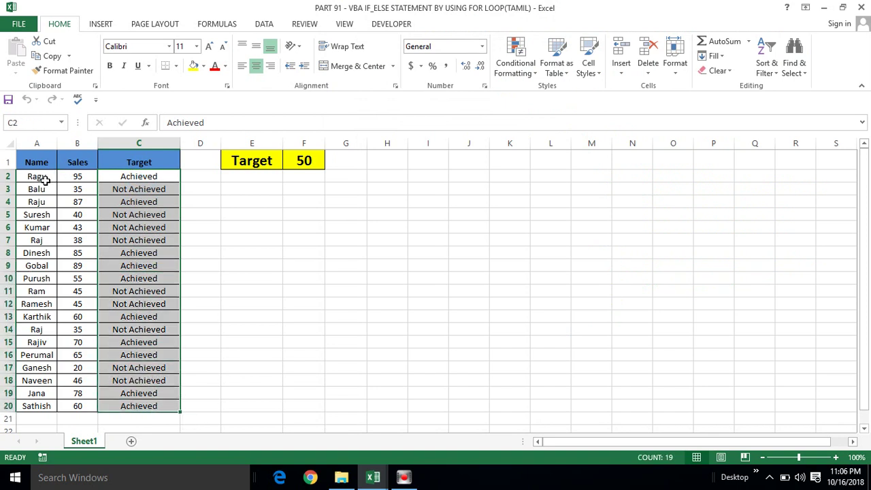
pyautogui.click(130, 193)
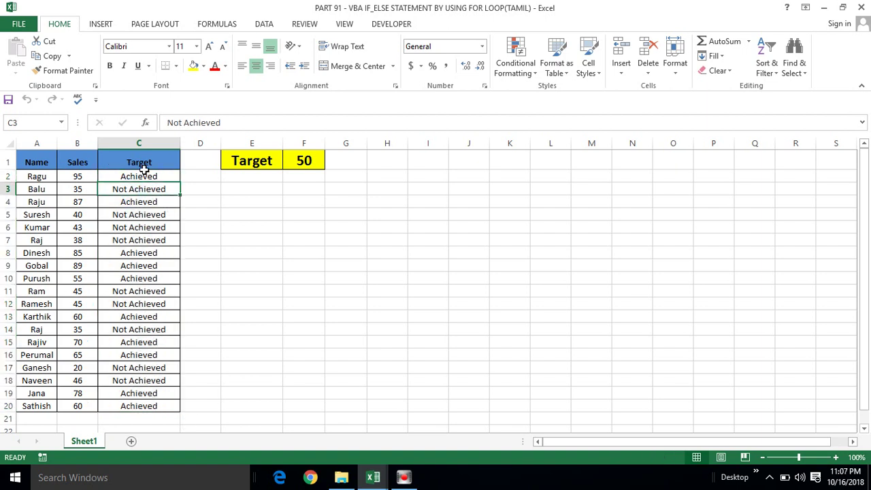
pyautogui.click(140, 175)
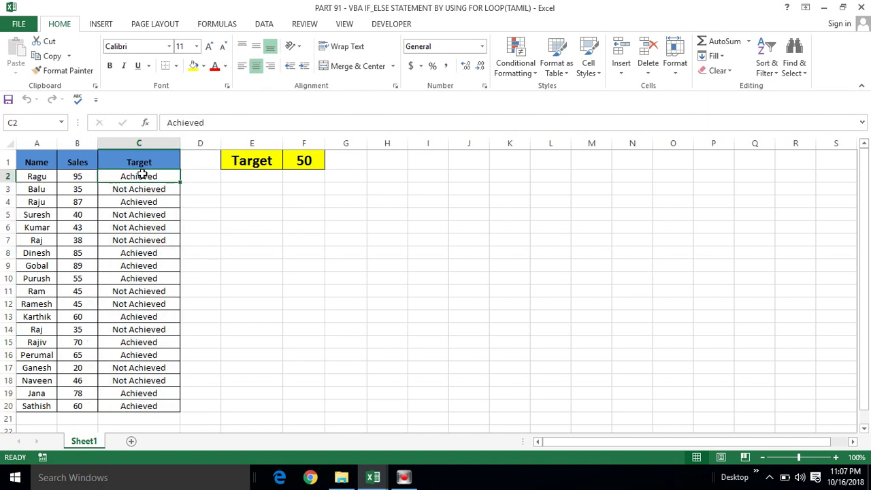
pyautogui.hotkey('ctrl', 'shift', 'Down')
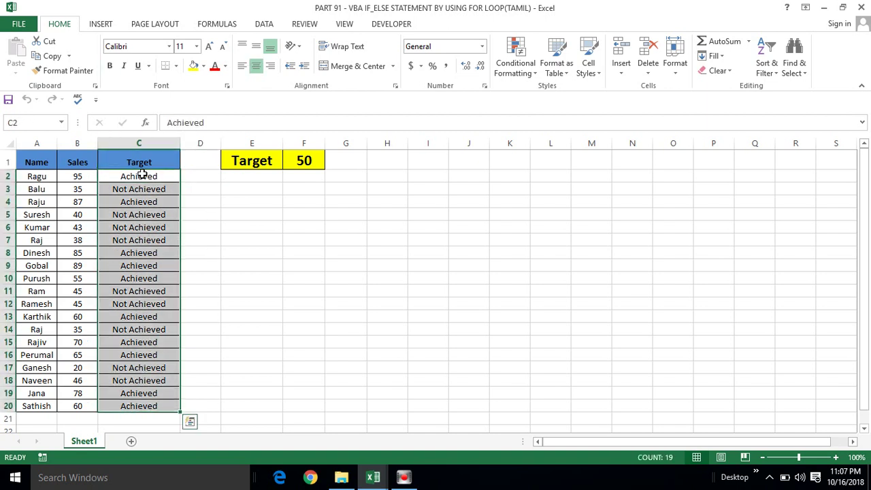
pyautogui.click(159, 178)
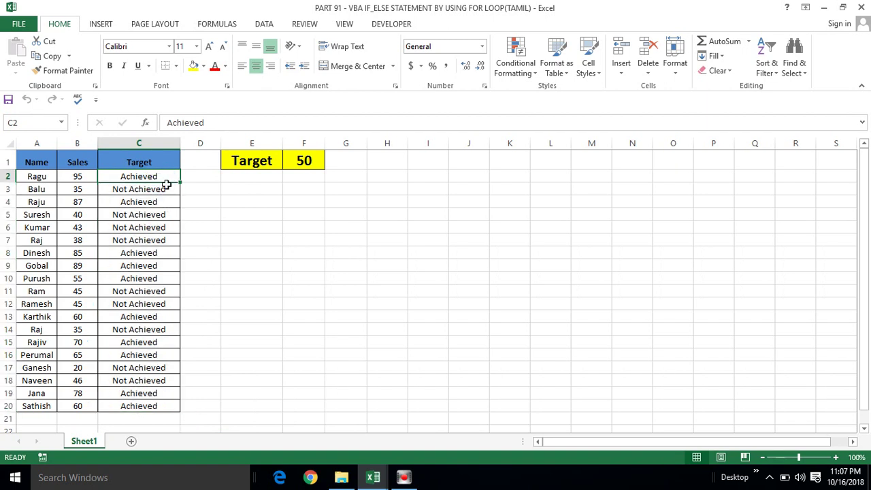
pyautogui.click(166, 185)
pyautogui.click(154, 177)
pyautogui.click(153, 189)
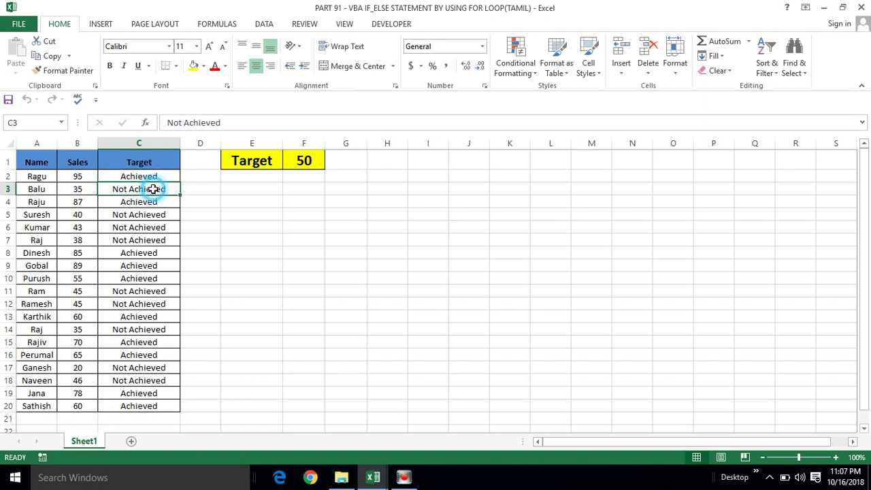
pyautogui.click(125, 216)
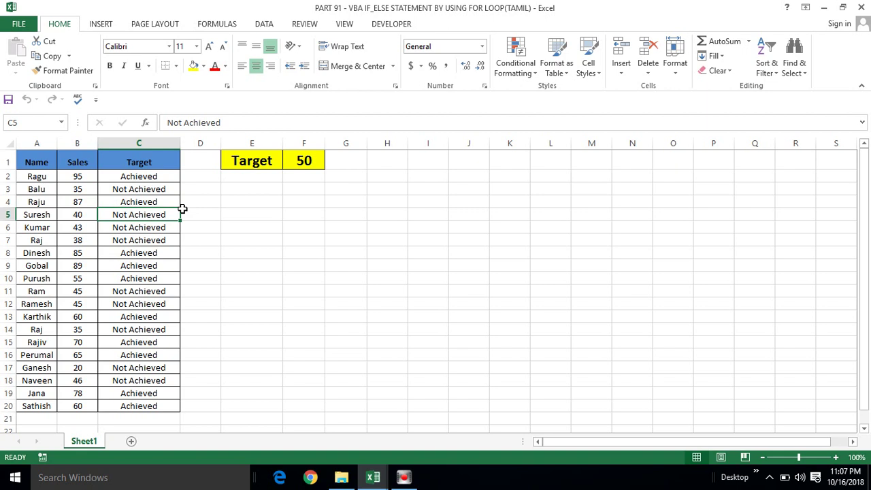
pyautogui.click(156, 225)
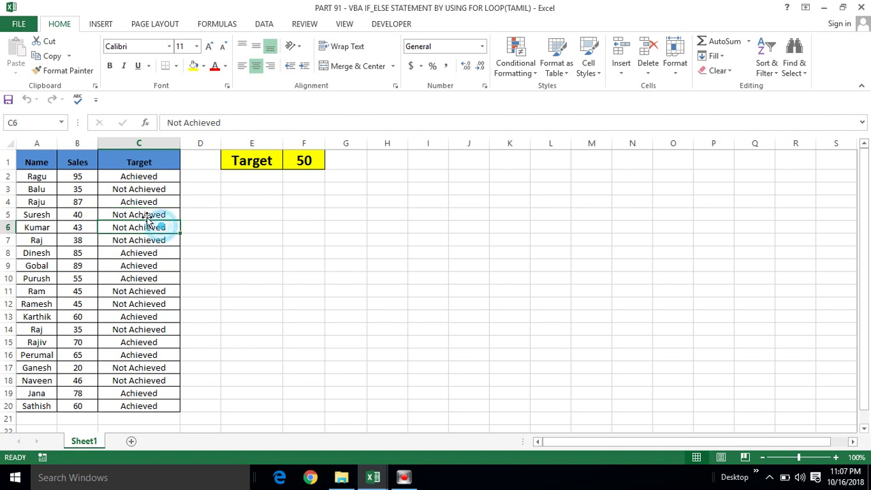
pyautogui.click(153, 213)
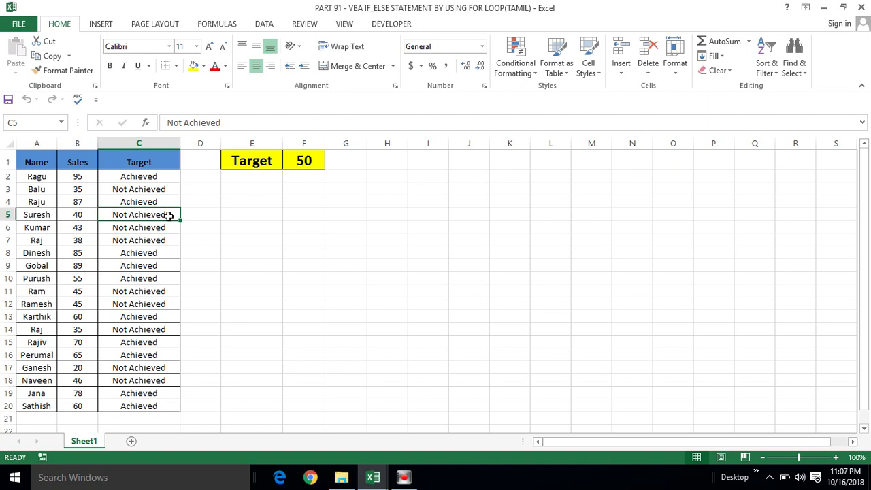
pyautogui.hotkey('alt', 'Tab')
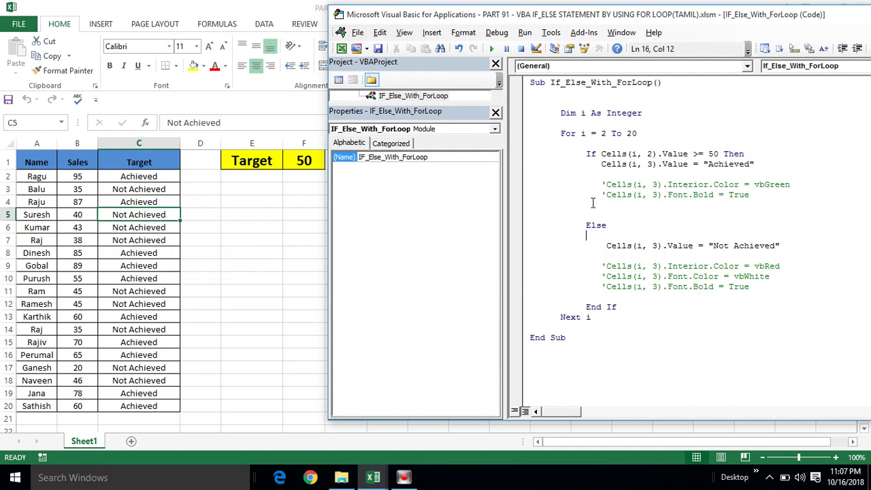
pyautogui.click(606, 184)
# Step: Uncomment the vbGreen fill and bold lines, plus the vbRed fill, vbWhite font and bold lines
pyautogui.press('BackSpace')
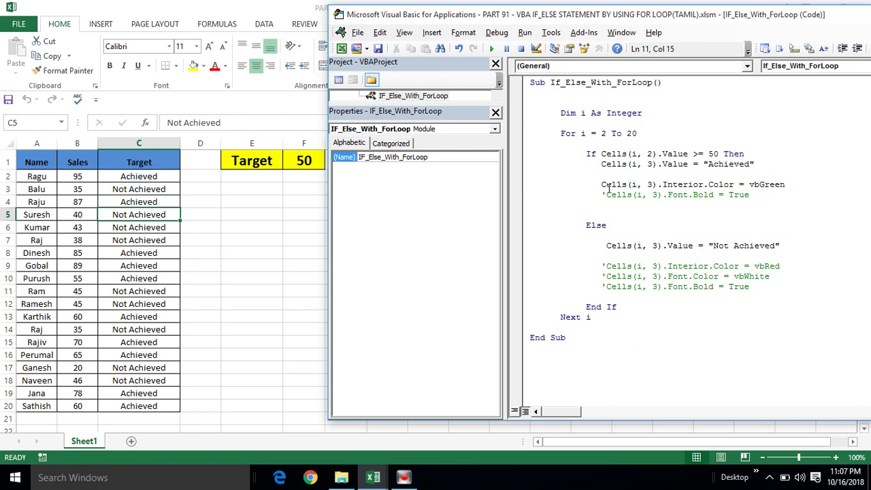
pyautogui.click(604, 195)
pyautogui.press('BackSpace')
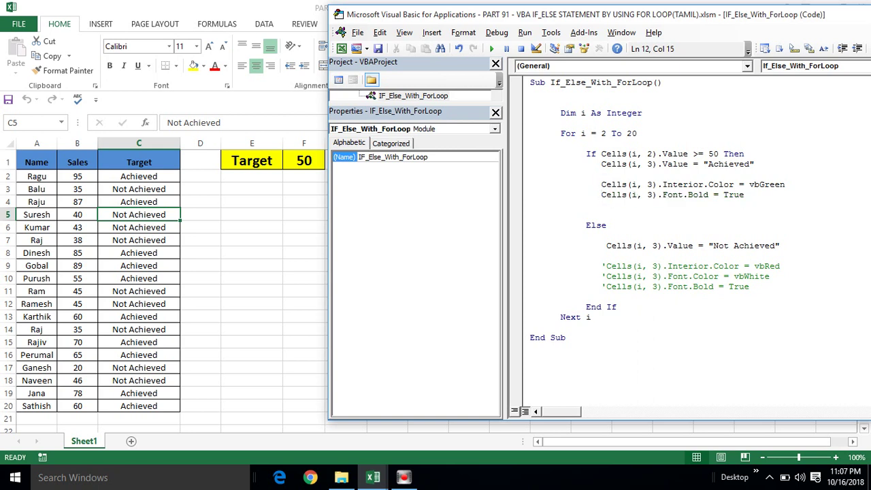
pyautogui.click(605, 266)
pyautogui.press('BackSpace')
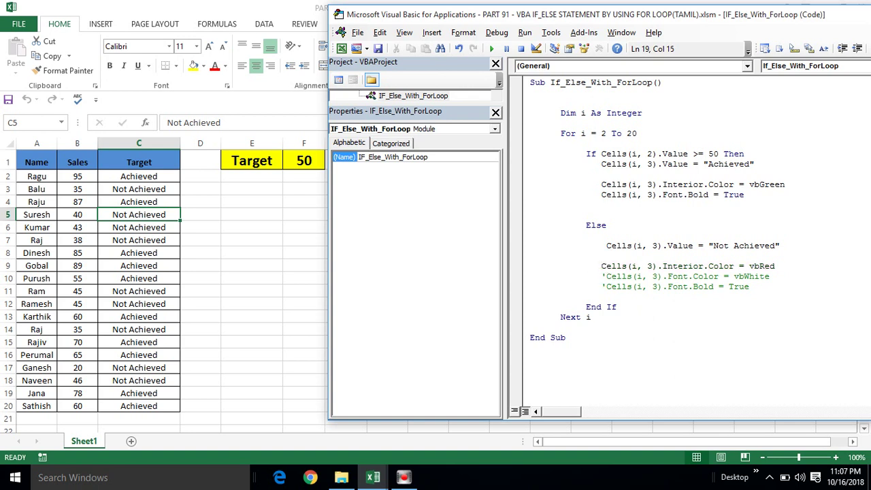
pyautogui.click(606, 276)
pyautogui.press('BackSpace')
pyautogui.click(606, 287)
pyautogui.press('BackSpace')
# Step: Realign the indentation of the red fill, white font and bold lines
pyautogui.click(600, 266)
pyautogui.click(600, 277)
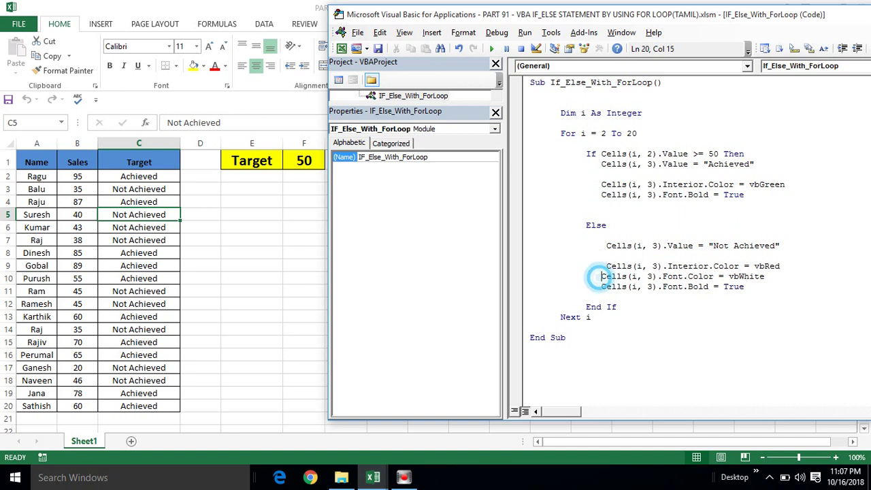
pyautogui.click(600, 286)
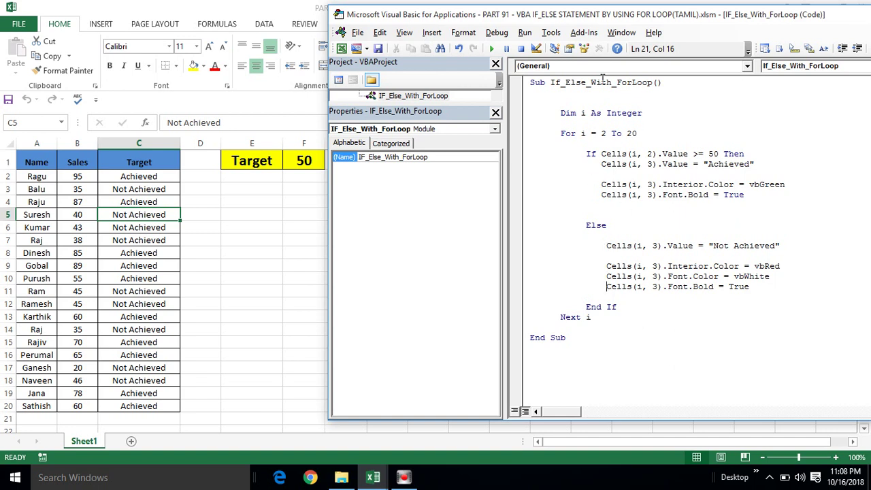
pyautogui.click(153, 178)
# Step: Clear the results from C2:C20, then return to the paused macro code
pyautogui.hotkey('ctrl', 'shift', 'Down')
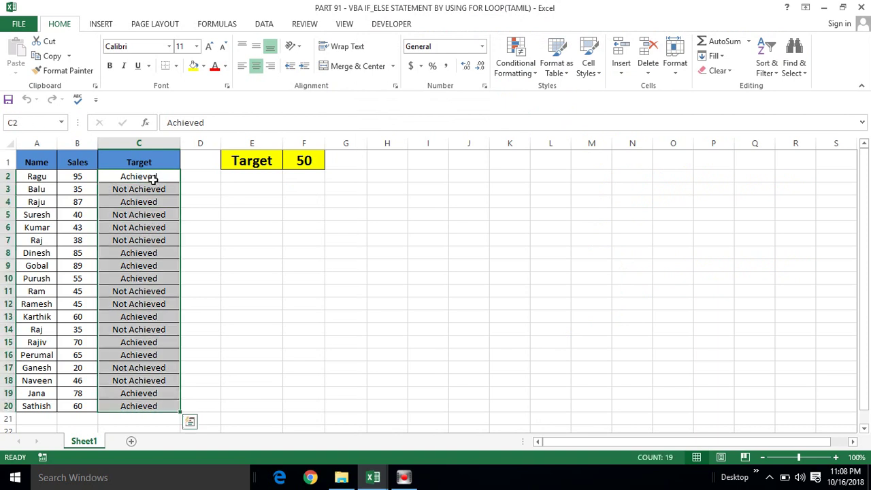
pyautogui.press('Delete')
pyautogui.hotkey('alt', 'F11')
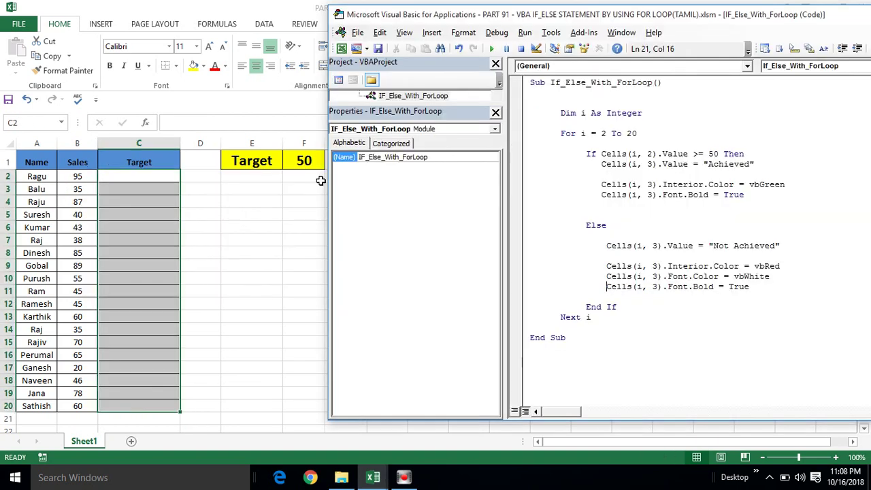
pyautogui.click(136, 217)
pyautogui.hotkey('alt', 'F11')
pyautogui.click(606, 82)
# Step: Step through row 2 so C2 gets Achieved with vbGreen fill and bold text
pyautogui.press('F8')
pyautogui.press('F8')
pyautogui.press('F8')
pyautogui.press('F8')
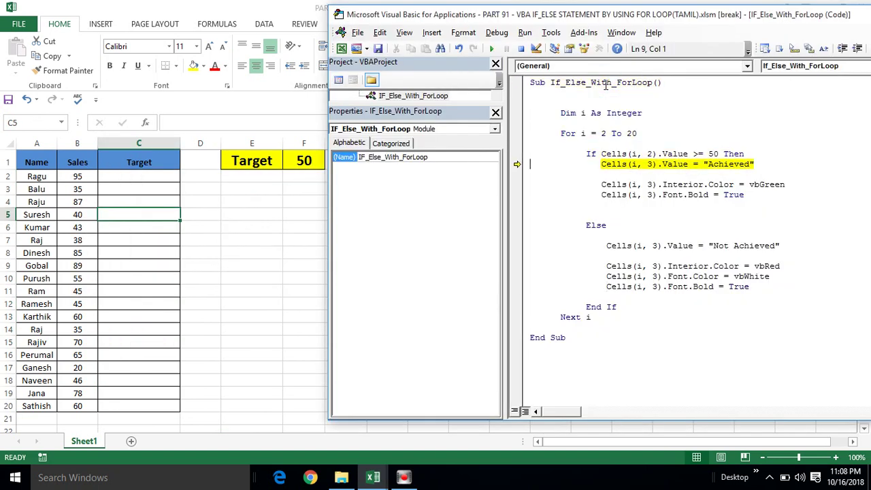
pyautogui.press('F8')
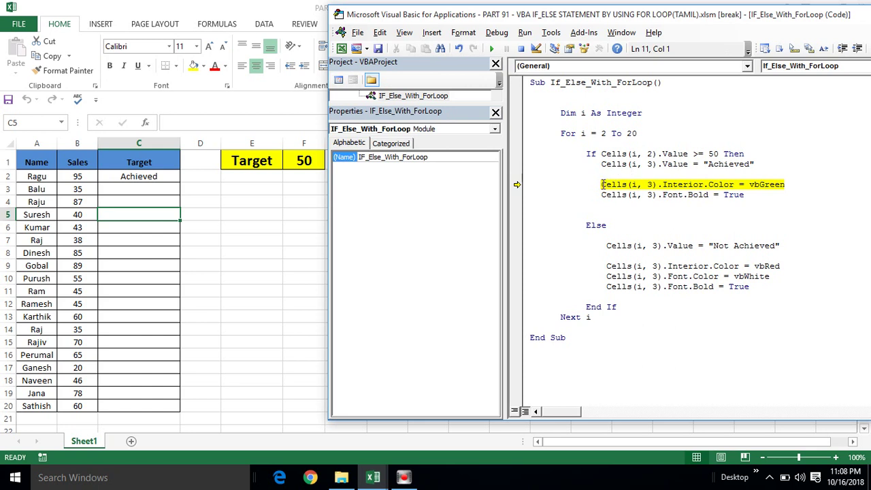
pyautogui.moveTo(602, 184); pyautogui.dragTo(790, 187)
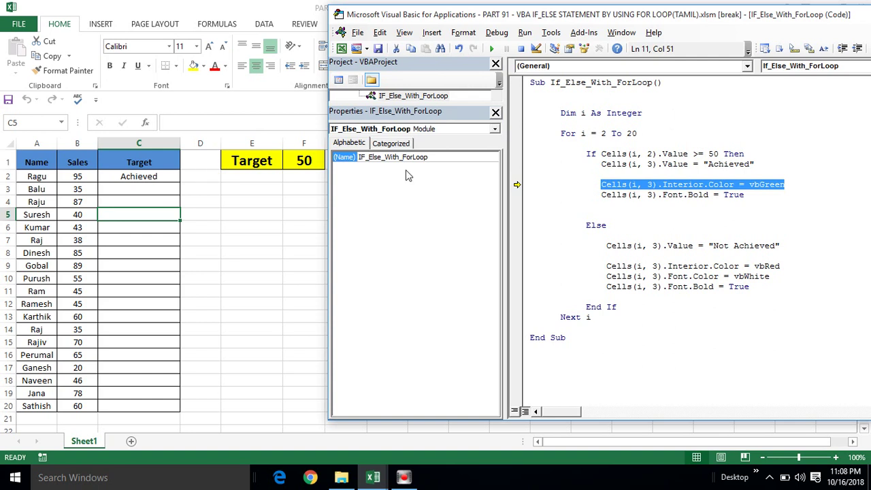
pyautogui.click(686, 185)
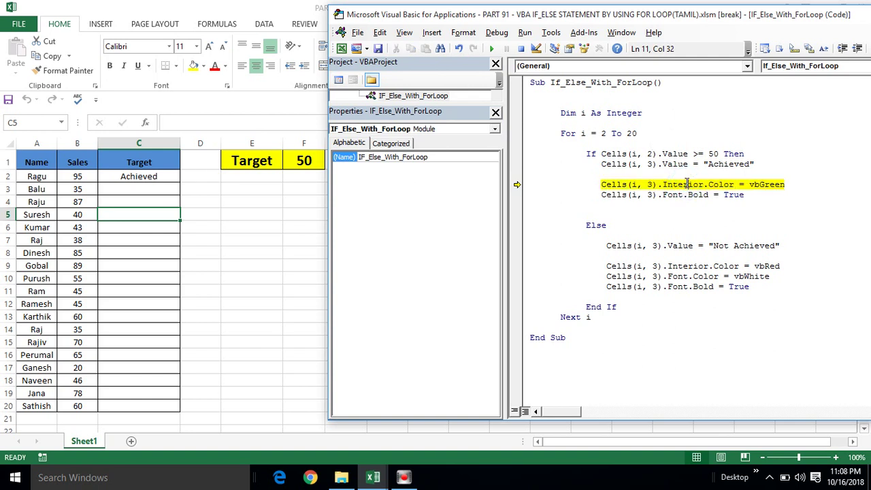
pyautogui.click(769, 183)
pyautogui.moveTo(766, 182)
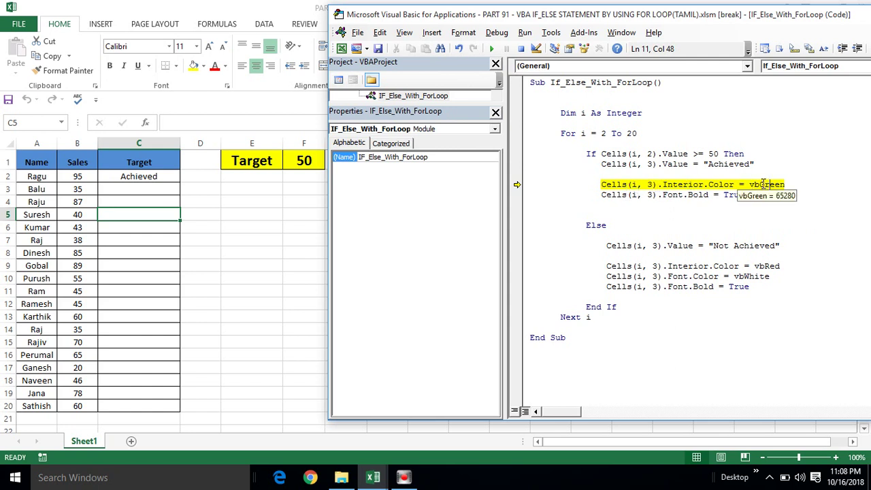
pyautogui.moveTo(735, 195)
pyautogui.press('F8')
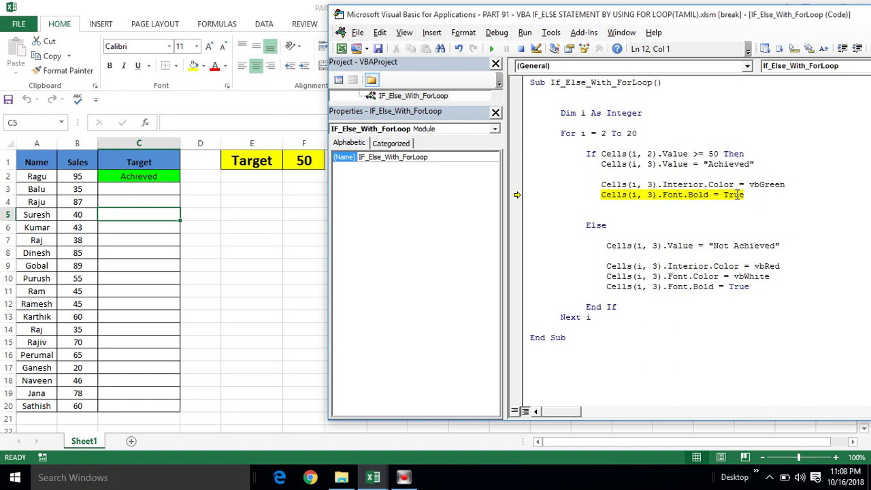
pyautogui.press('F8')
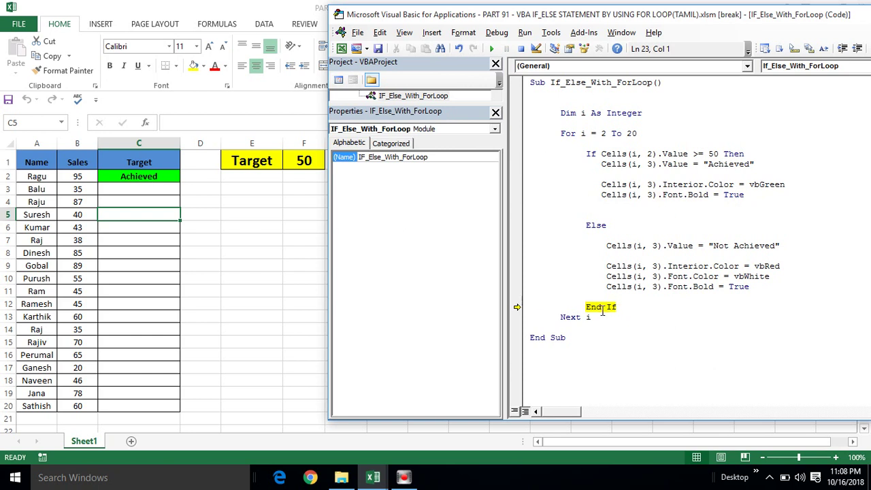
pyautogui.press('F8')
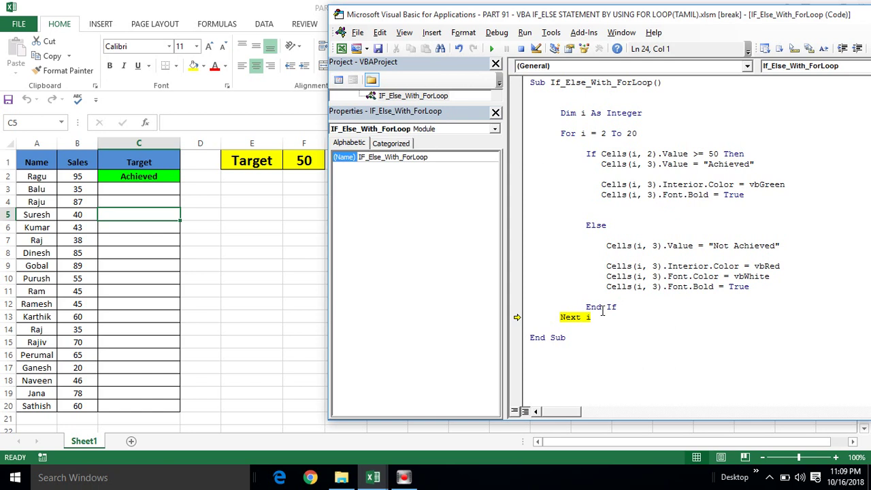
# Step: Step through the Else branch so C3 gets Not Achieved with red fill and bold white text
pyautogui.press('F8')
pyautogui.press('F8')
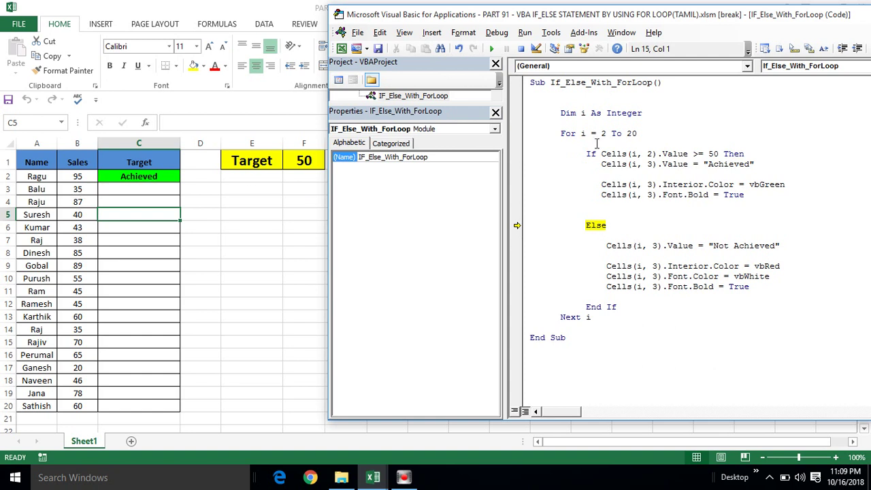
pyautogui.moveTo(586, 154); pyautogui.dragTo(712, 195)
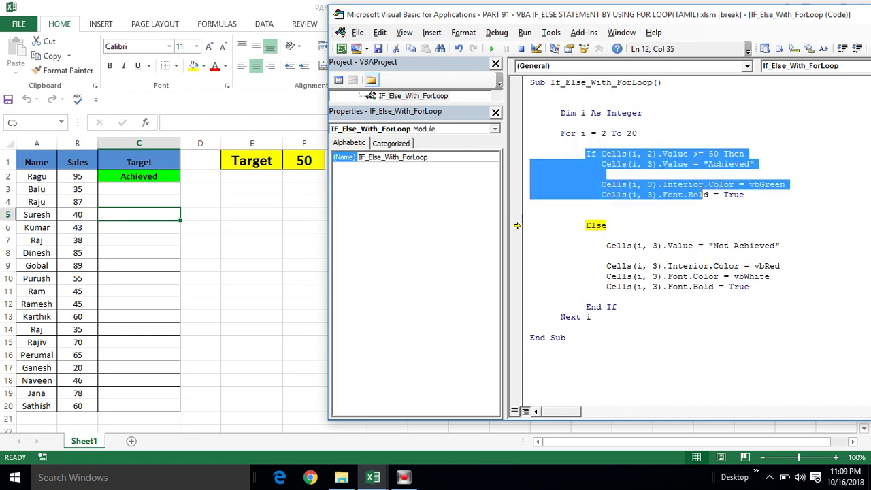
pyautogui.click(584, 235)
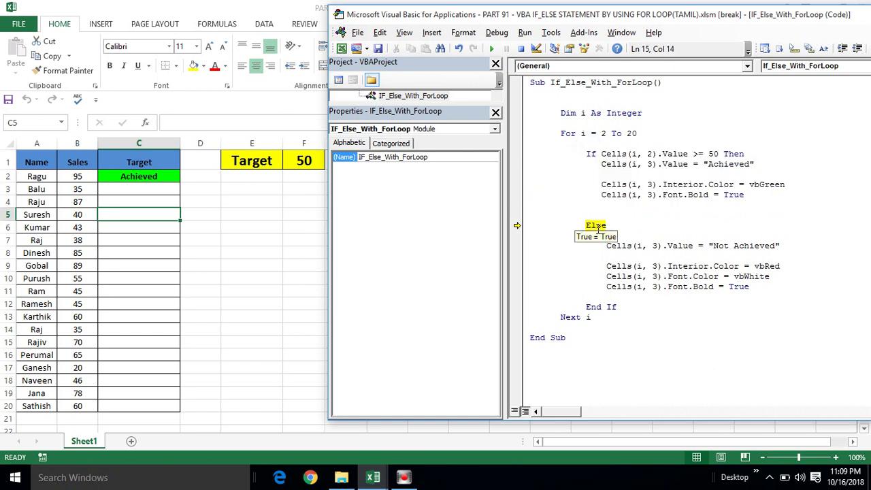
pyautogui.press('F8')
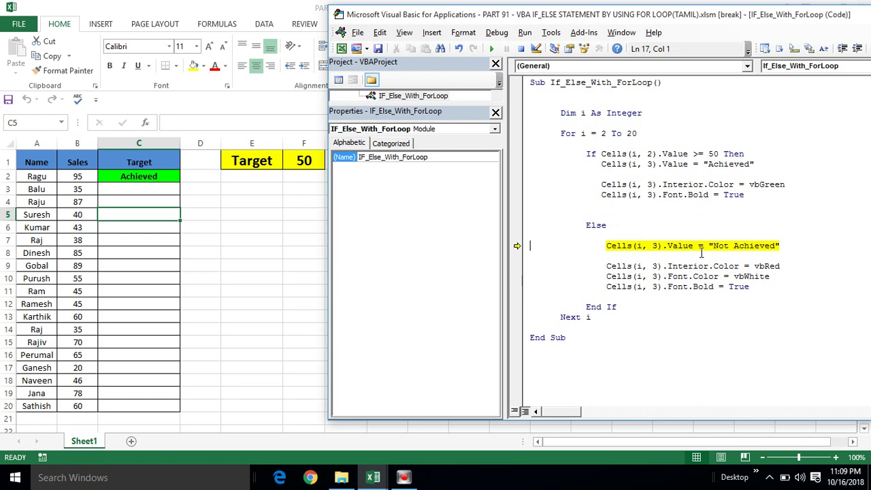
pyautogui.press('F8')
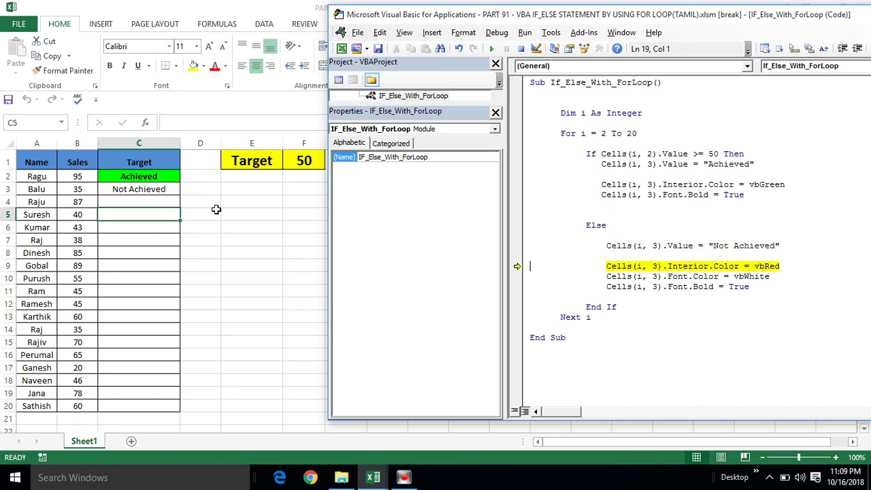
pyautogui.press('F8')
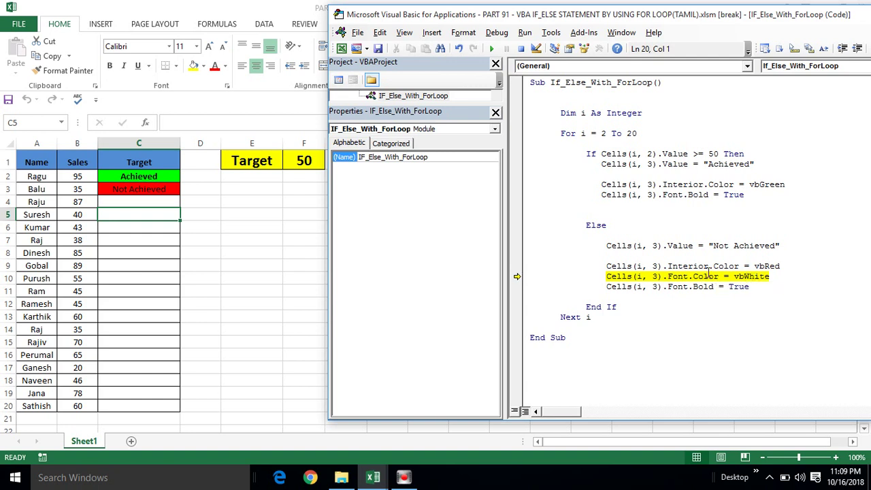
pyautogui.press('F8')
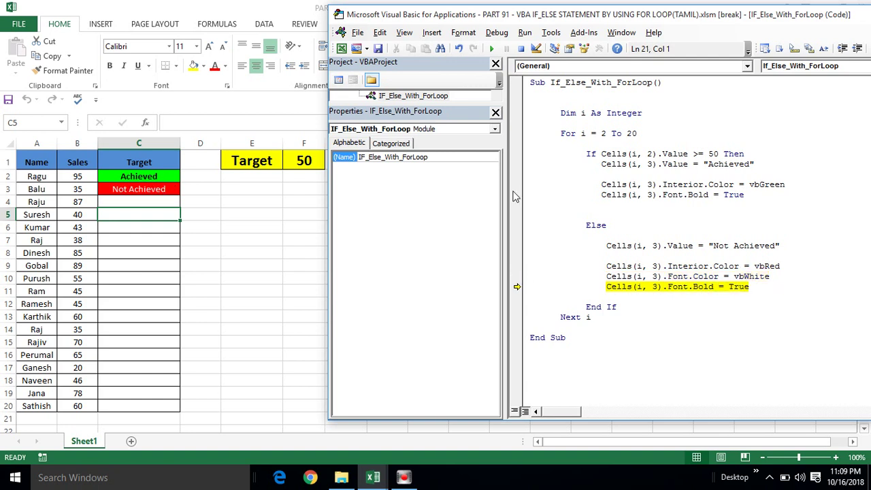
pyautogui.click(607, 287)
pyautogui.rightClick(686, 289)
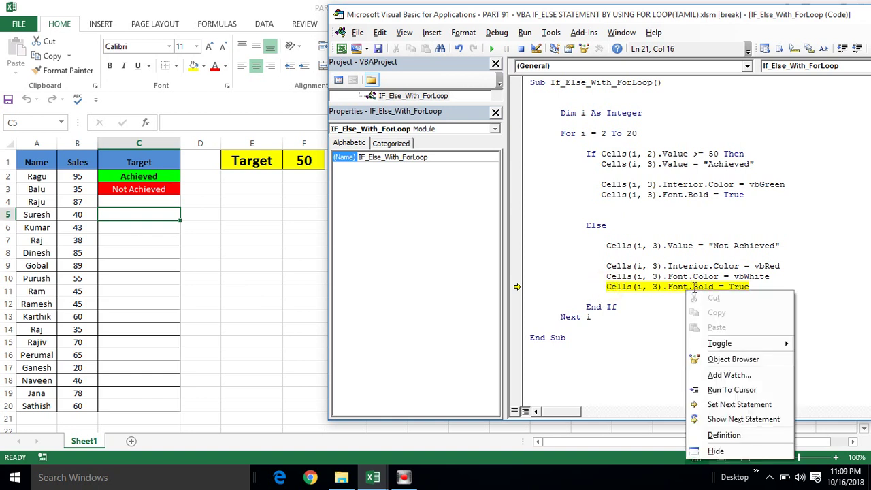
pyautogui.click(692, 286)
pyautogui.press('F8')
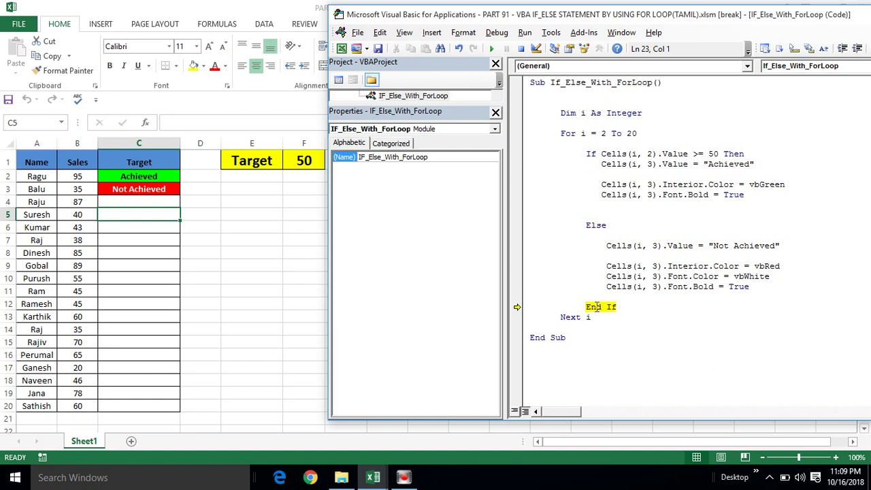
# Step: Step the loop through rows 4 to 17, marking each C cell green Achieved or red Not Achieved
pyautogui.press('F8')
pyautogui.press('F8')
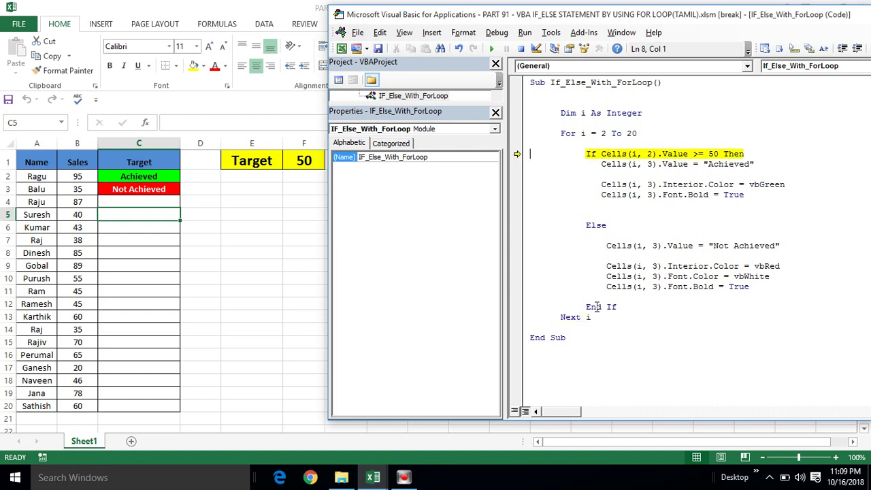
pyautogui.press('F8')
pyautogui.press('F8')
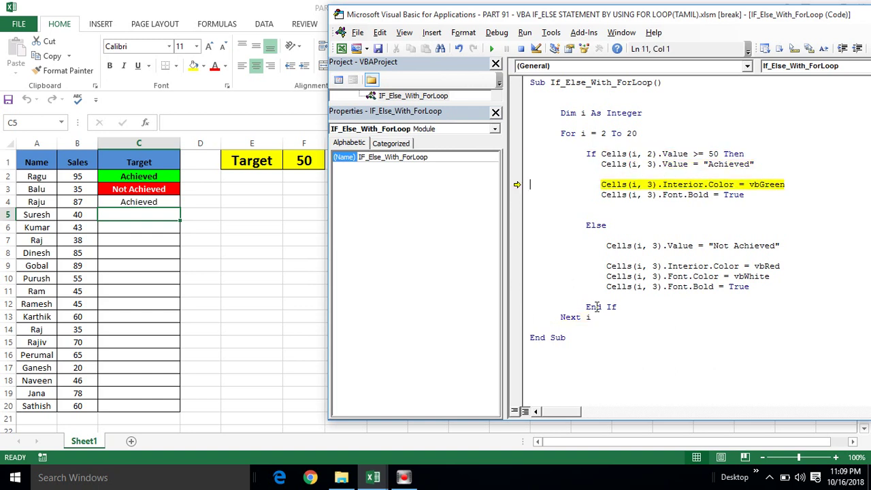
pyautogui.press('F8')
pyautogui.press('F8')
pyautogui.press('F8')
pyautogui.press('F8')
pyautogui.press('F8')
pyautogui.press('F8')
pyautogui.press('F8')
pyautogui.press('F8')
pyautogui.press('F8')
pyautogui.press('F8')
pyautogui.press('F8')
pyautogui.press('F8')
pyautogui.press('F8')
pyautogui.press('F8')
pyautogui.press('F8')
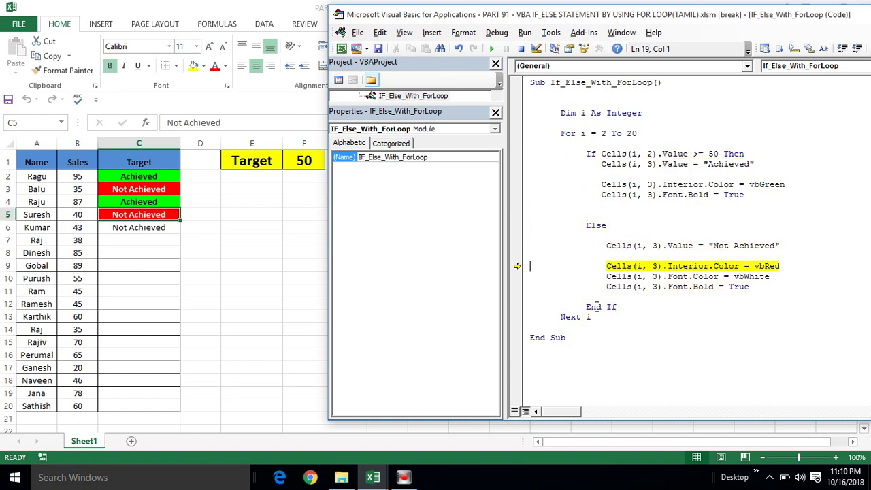
pyautogui.press('F8')
pyautogui.press('F8')
pyautogui.press('F8')
pyautogui.press('F8')
pyautogui.press('F8')
pyautogui.press('F8')
pyautogui.press('F8')
pyautogui.press('F8')
pyautogui.press('F8')
pyautogui.press('F8')
pyautogui.press('F8')
pyautogui.press('F8')
pyautogui.press('F8')
pyautogui.press('F8')
pyautogui.press('F8')
pyautogui.press('F8')
pyautogui.press('F8')
pyautogui.press('F8')
pyautogui.press('F8')
pyautogui.press('F8')
pyautogui.press('F8')
pyautogui.press('F8')
pyautogui.press('F8')
pyautogui.press('F8')
pyautogui.press('F8')
pyautogui.press('F8')
pyautogui.press('F8')
pyautogui.press('F8')
pyautogui.press('F8')
pyautogui.press('F8')
pyautogui.press('F8')
pyautogui.press('F8')
pyautogui.press('F8')
pyautogui.press('F8')
pyautogui.press('F8')
pyautogui.press('F8')
pyautogui.press('F8')
pyautogui.press('F8')
pyautogui.press('F8')
pyautogui.press('F8')
pyautogui.press('F8')
pyautogui.press('F8')
pyautogui.press('F8')
pyautogui.press('F8')
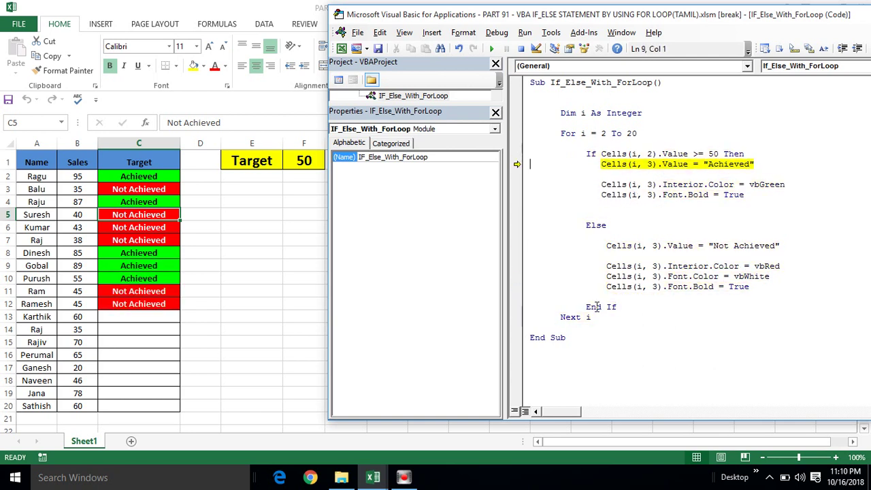
pyautogui.press('F8')
pyautogui.press('F8')
pyautogui.press('F8')
pyautogui.press('F8')
pyautogui.press('F8')
pyautogui.press('F8')
pyautogui.press('F8')
pyautogui.press('F8')
pyautogui.press('F8')
pyautogui.press('F8')
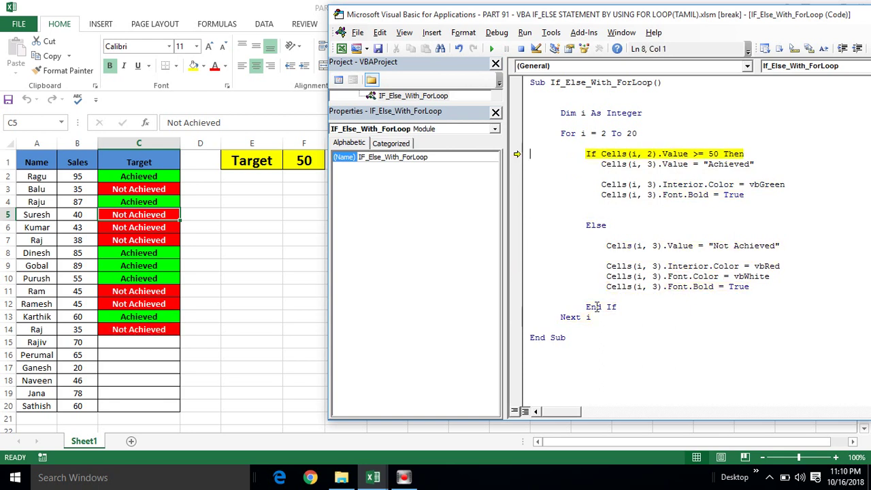
pyautogui.press('F8')
pyautogui.press('F8')
pyautogui.press('F8')
pyautogui.press('F8')
pyautogui.press('F8')
pyautogui.press('F8')
pyautogui.press('F8')
pyautogui.press('F8')
pyautogui.press('F8')
pyautogui.press('F8')
pyautogui.press('F8')
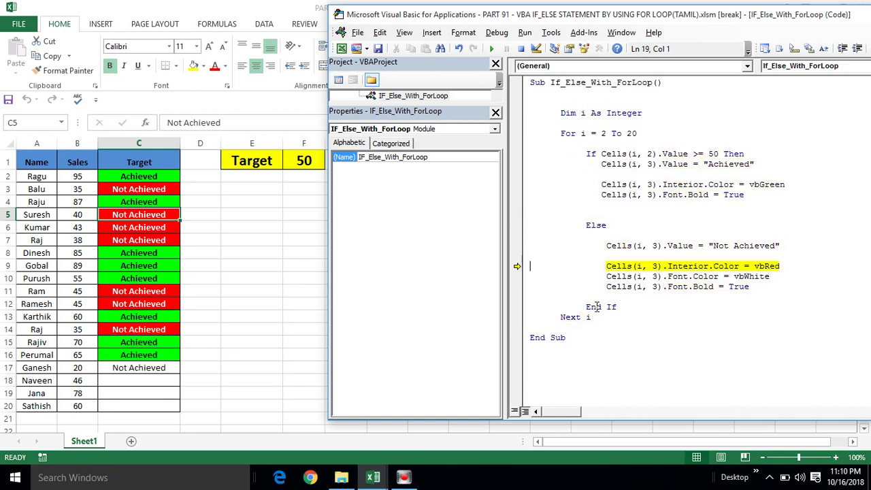
pyautogui.press('F8')
pyautogui.press('F8')
pyautogui.press('F8')
pyautogui.press('F8')
pyautogui.press('F8')
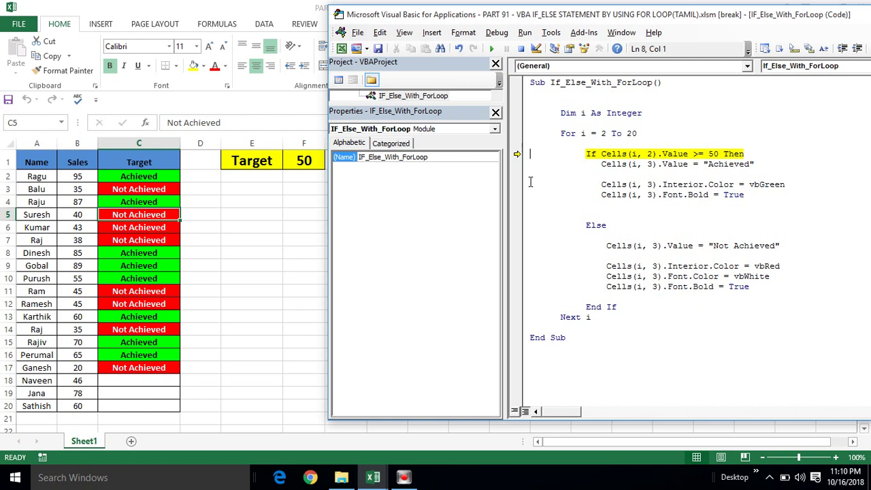
# Step: Let the macro finish, marking C17–C18 red Not Achieved and C19–C20 green Achieved, then view the worksheet
pyautogui.click(493, 49)
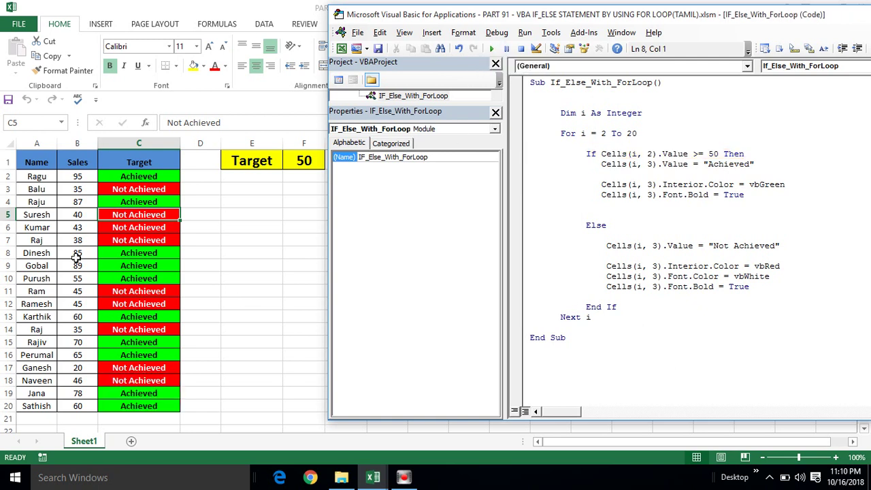
pyautogui.click(140, 241)
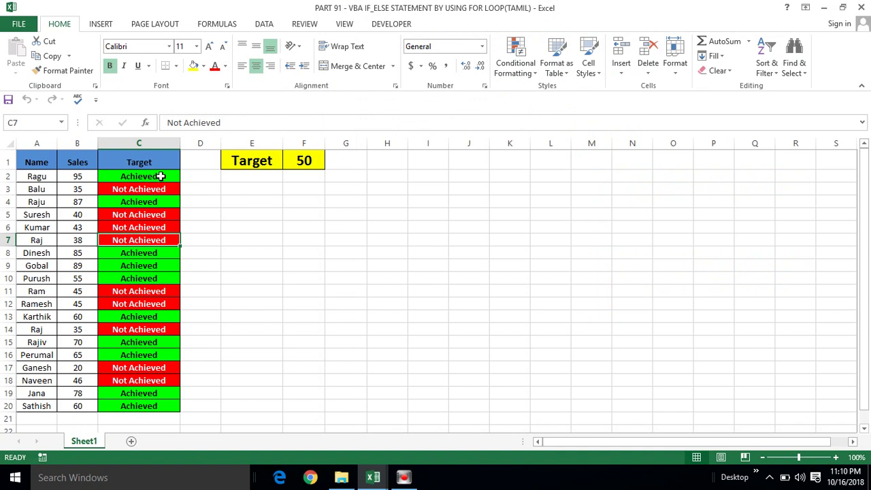